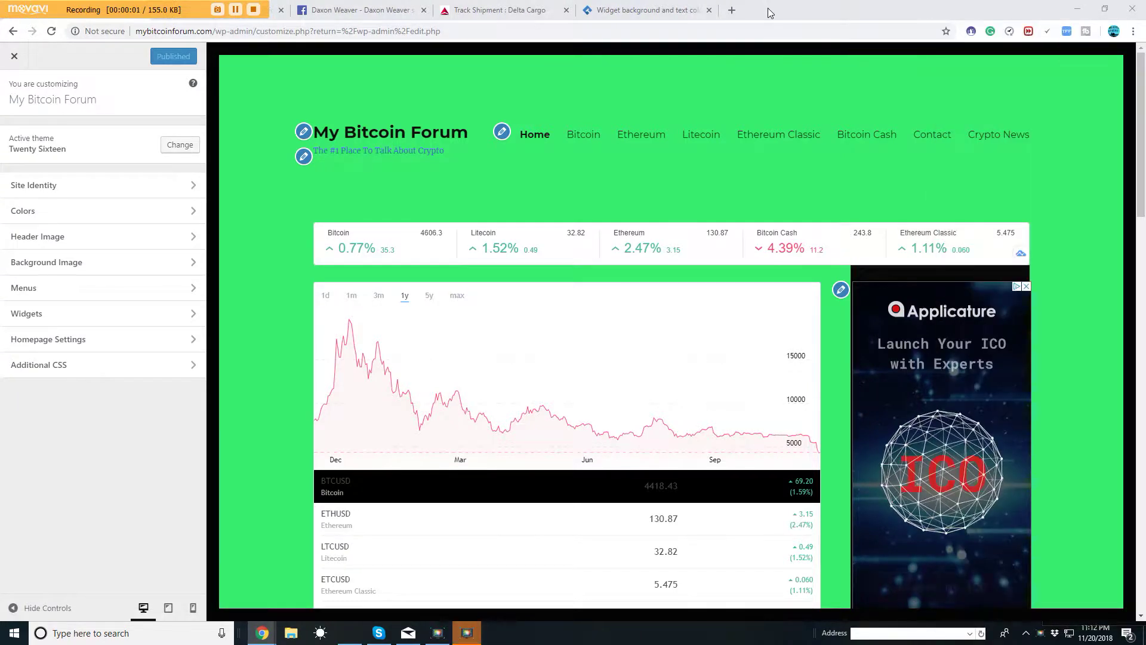
Step: Reopen the Home and Crypto News tabs and close the widget-colour and shipment-tracking help tabs
key(ctrl+shift+t)
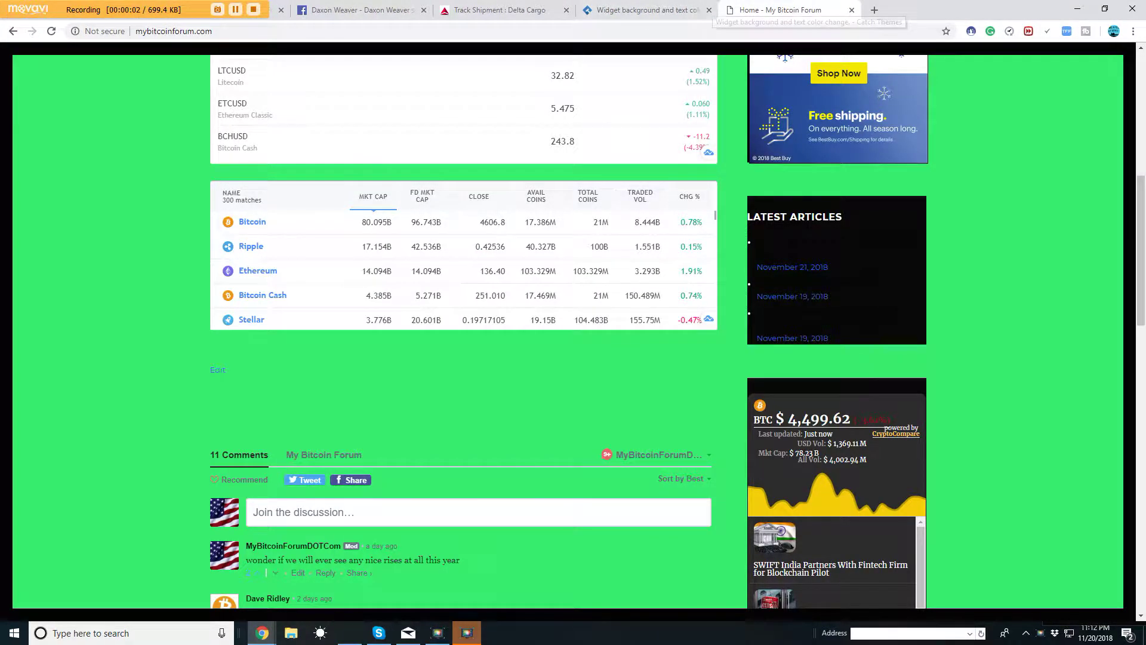
key(ctrl+shift+t)
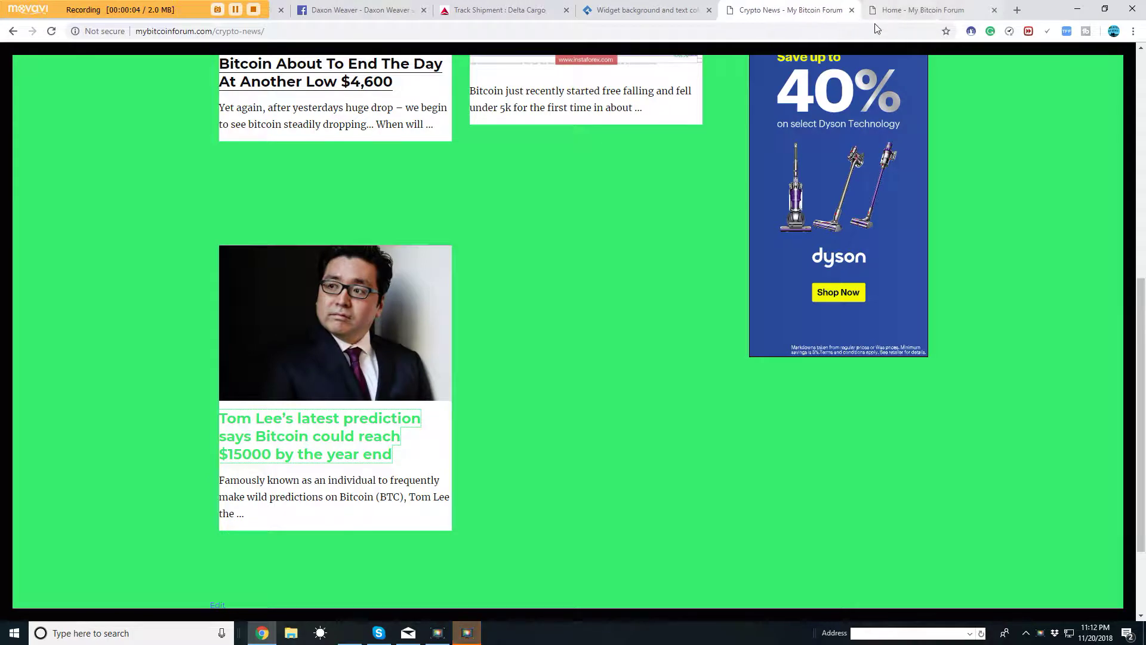
click(663, 10)
click(709, 11)
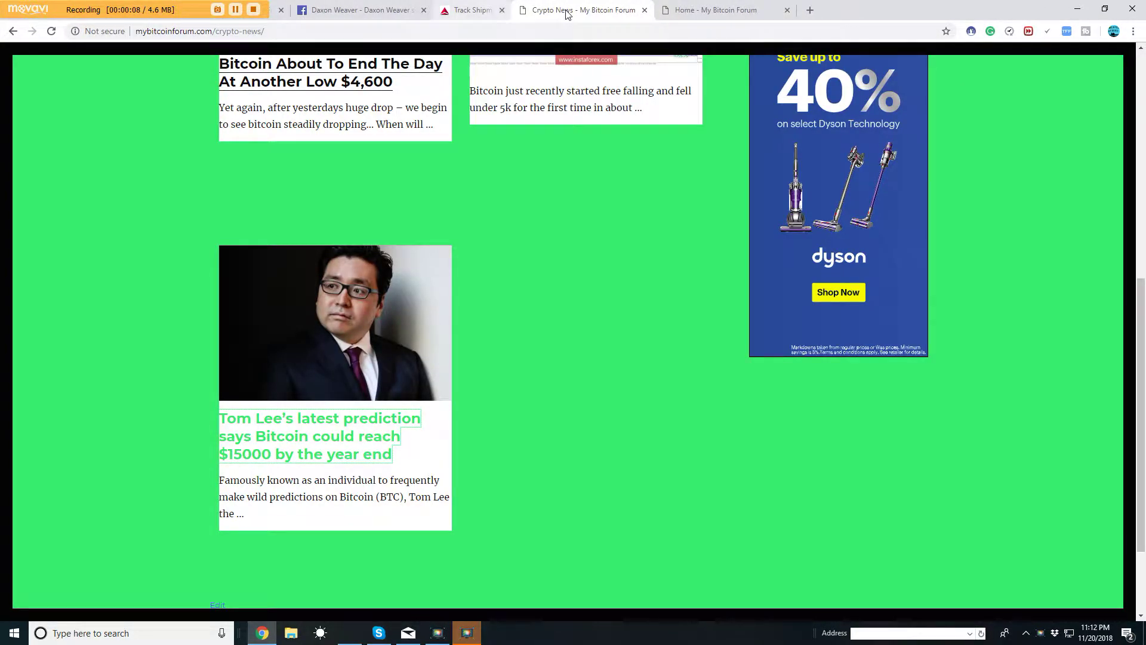
Step: Look over the Crypto News page's Bitcoin posts, then return to the Home page
scroll(478, 376, up, 8)
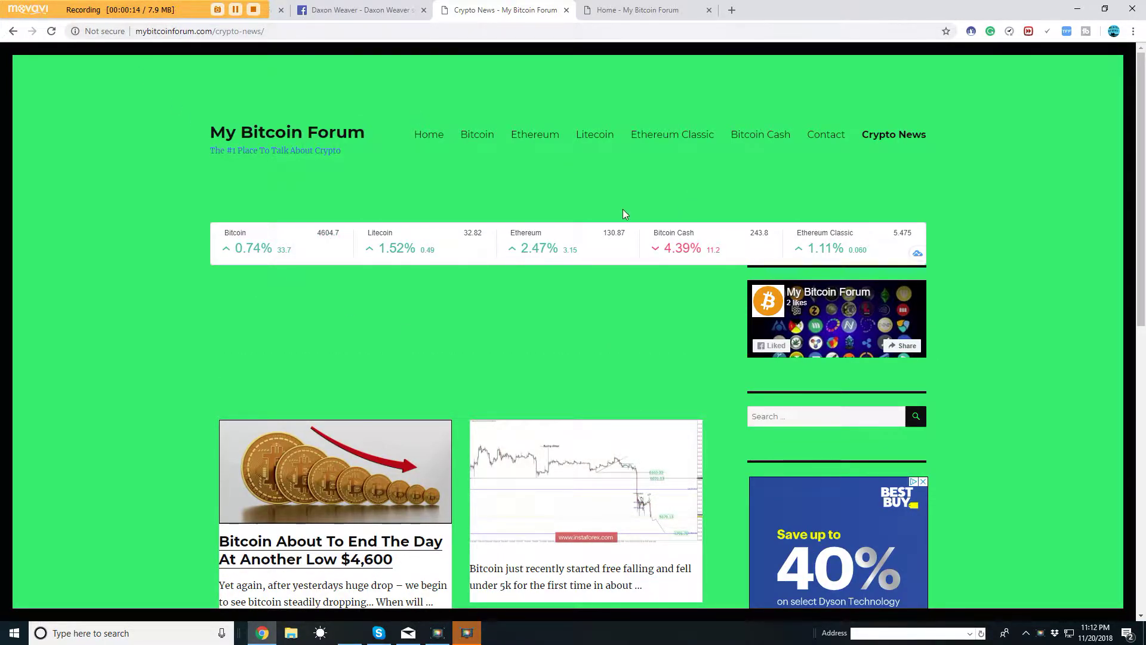
scroll(316, 301, down, 7)
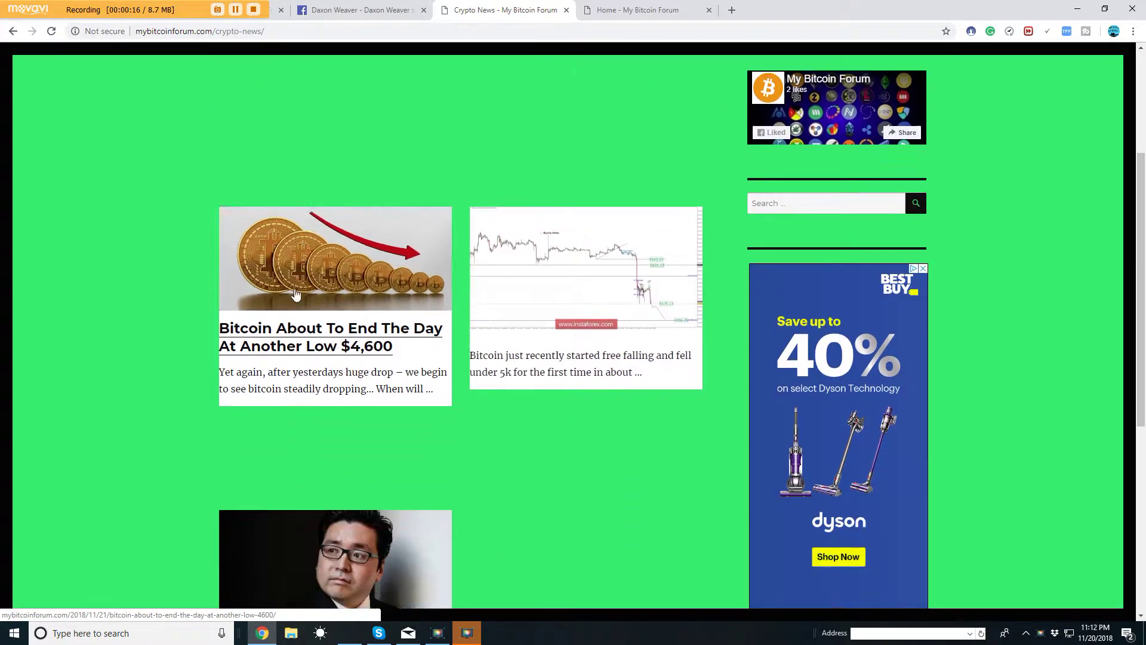
scroll(271, 300, up, 5)
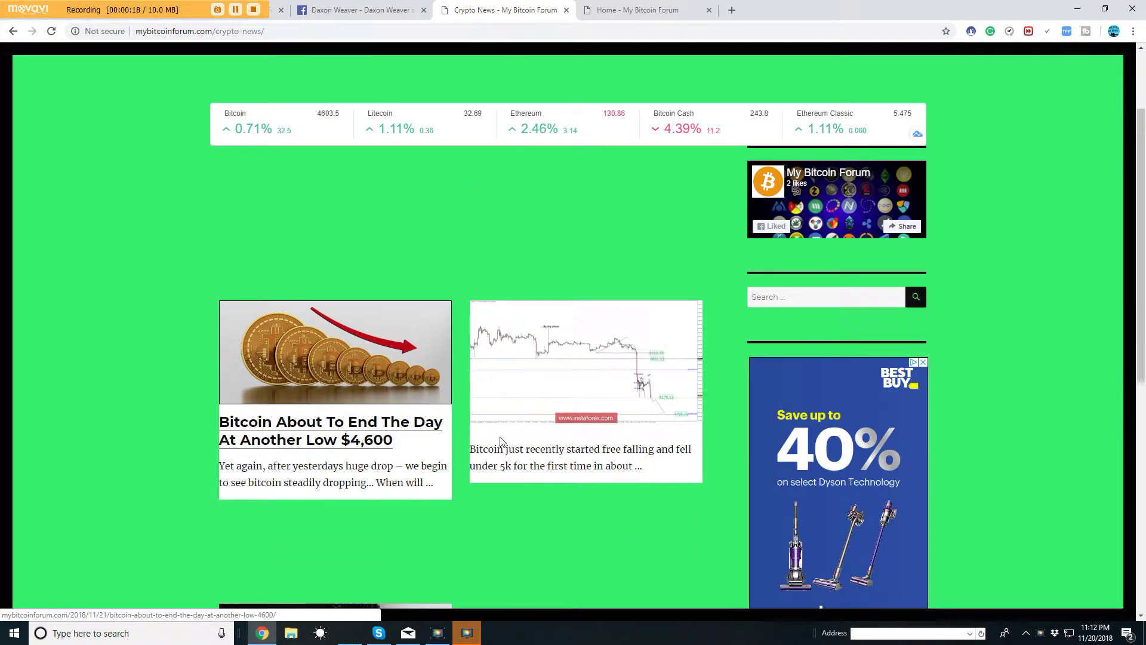
scroll(418, 340, down, 4)
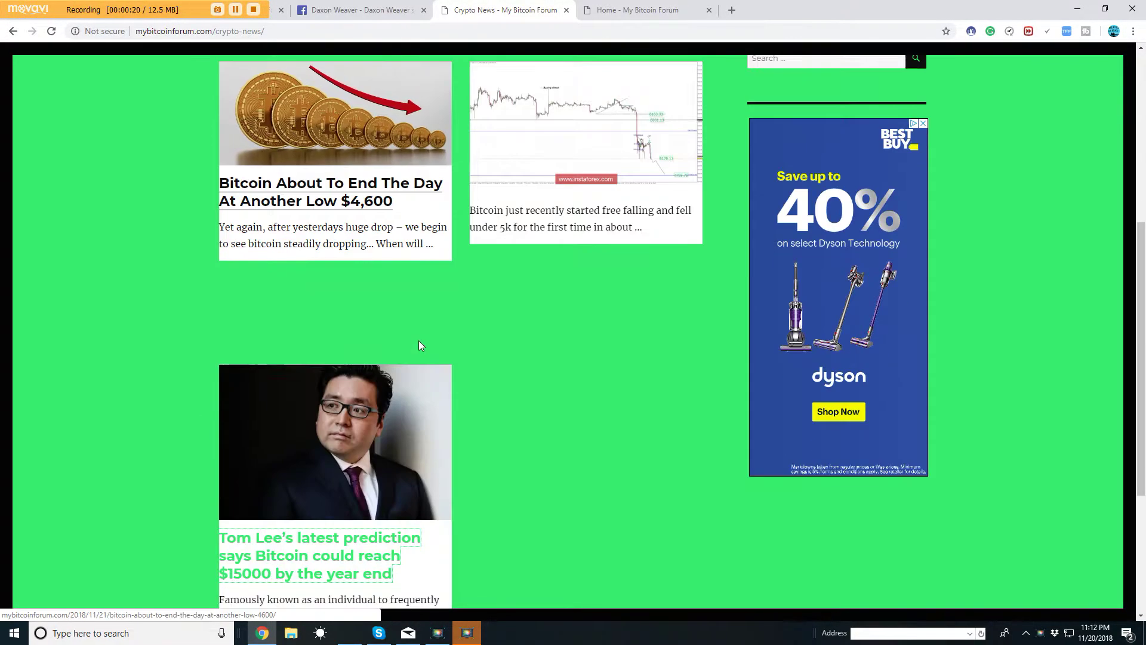
scroll(952, 351, up, 3)
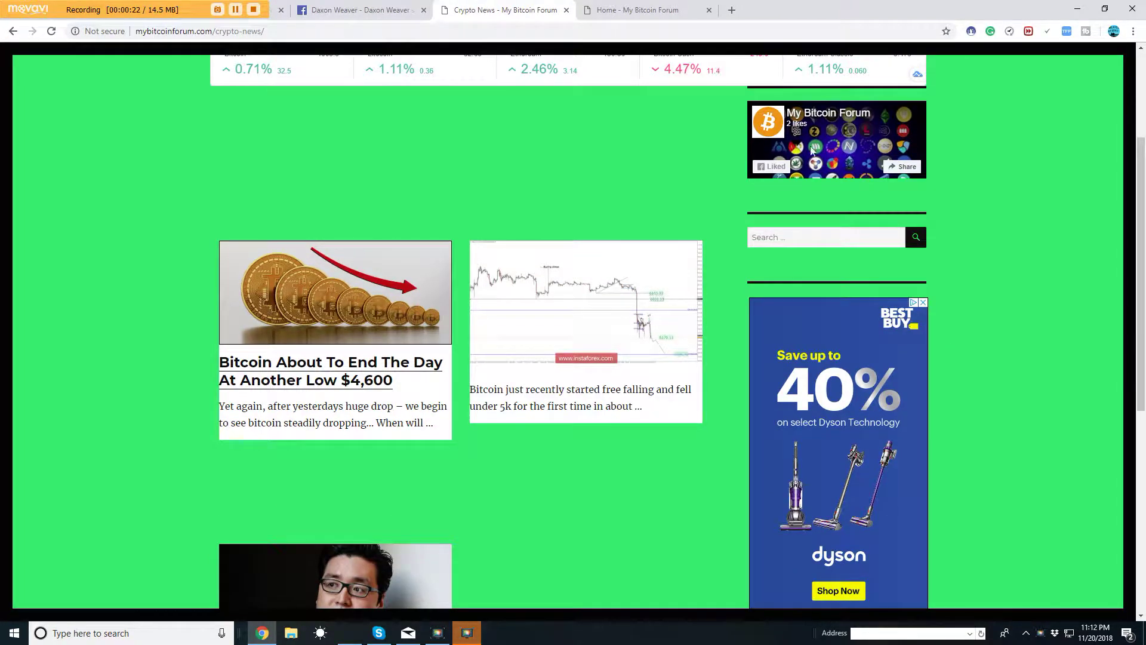
scroll(852, 146, up, 1)
scroll(830, 213, up, 2)
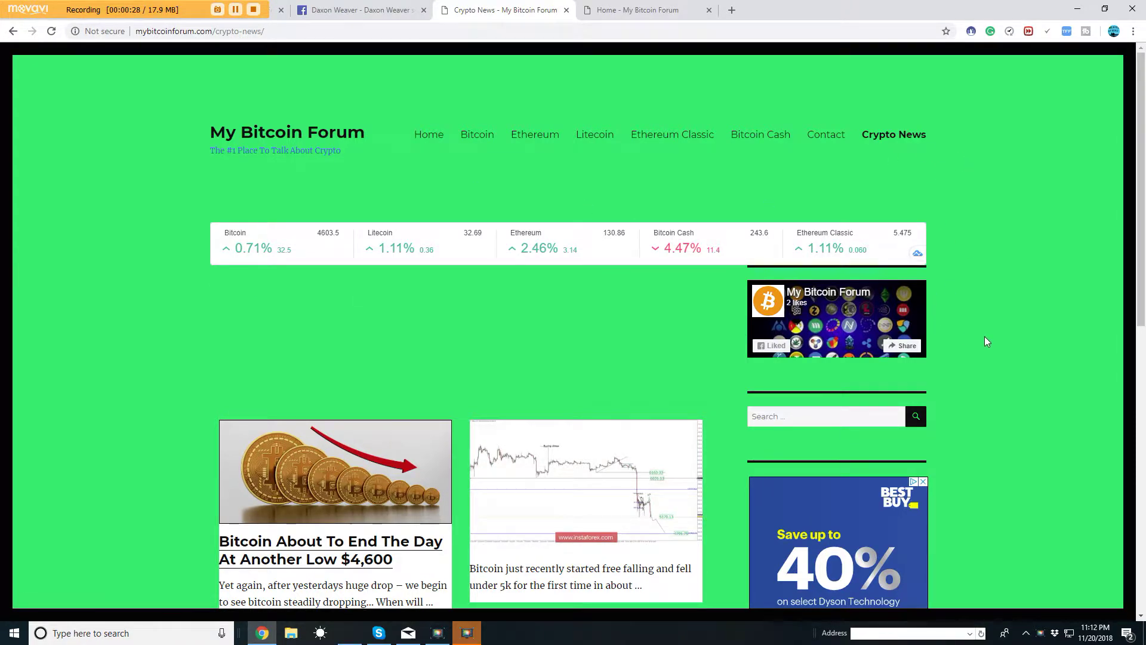
scroll(803, 313, down, 10)
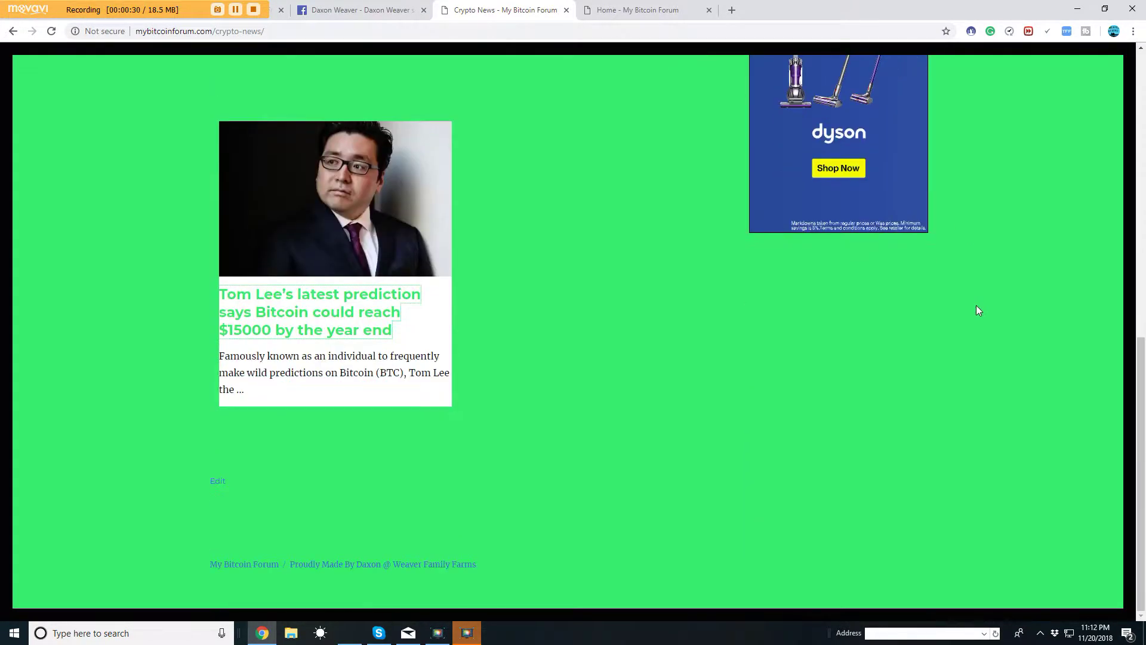
scroll(976, 306, up, 10)
click(429, 136)
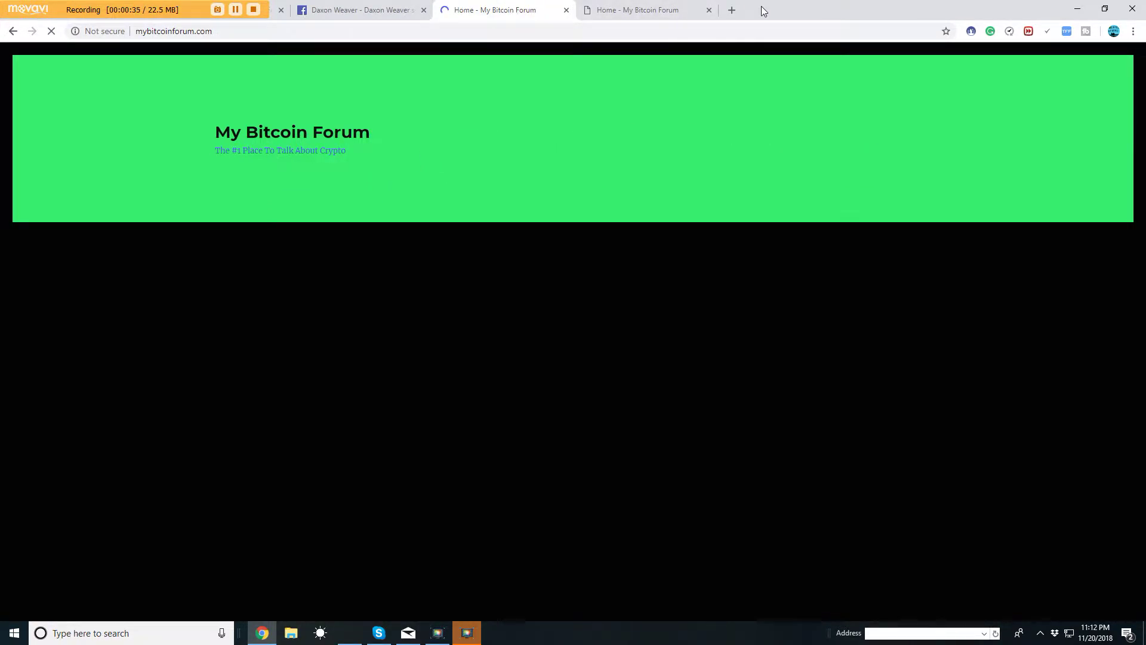
Step: Restore the browser window and look over the Home page's price ticker, Bitcoin chart and comments
double_click(761, 7)
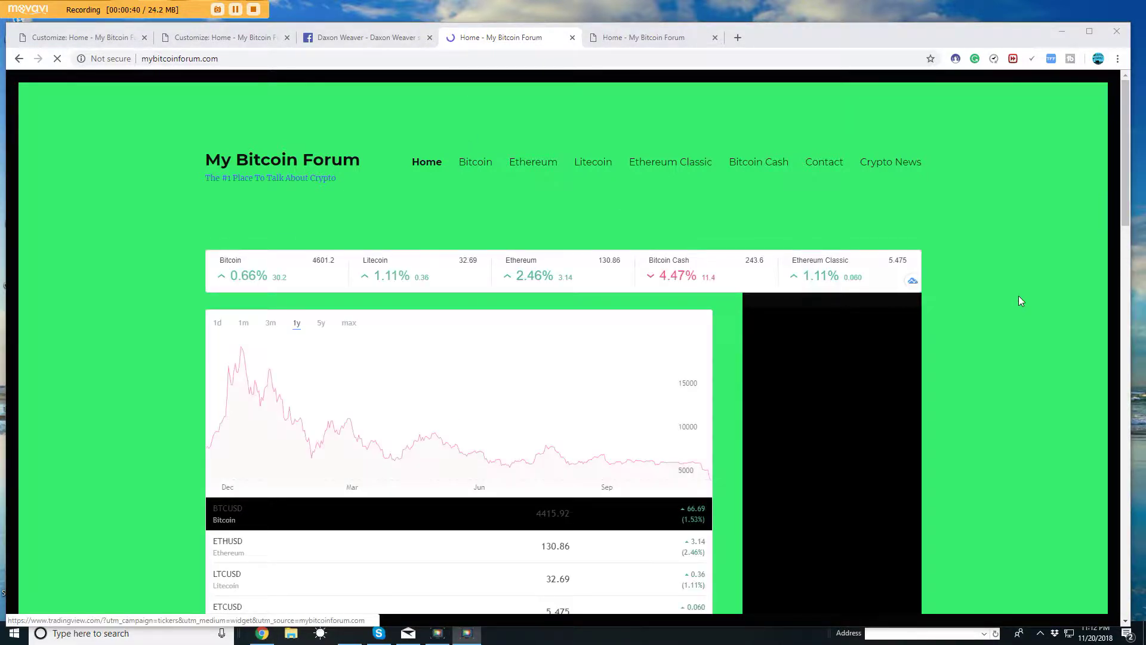
scroll(985, 287, down, 2)
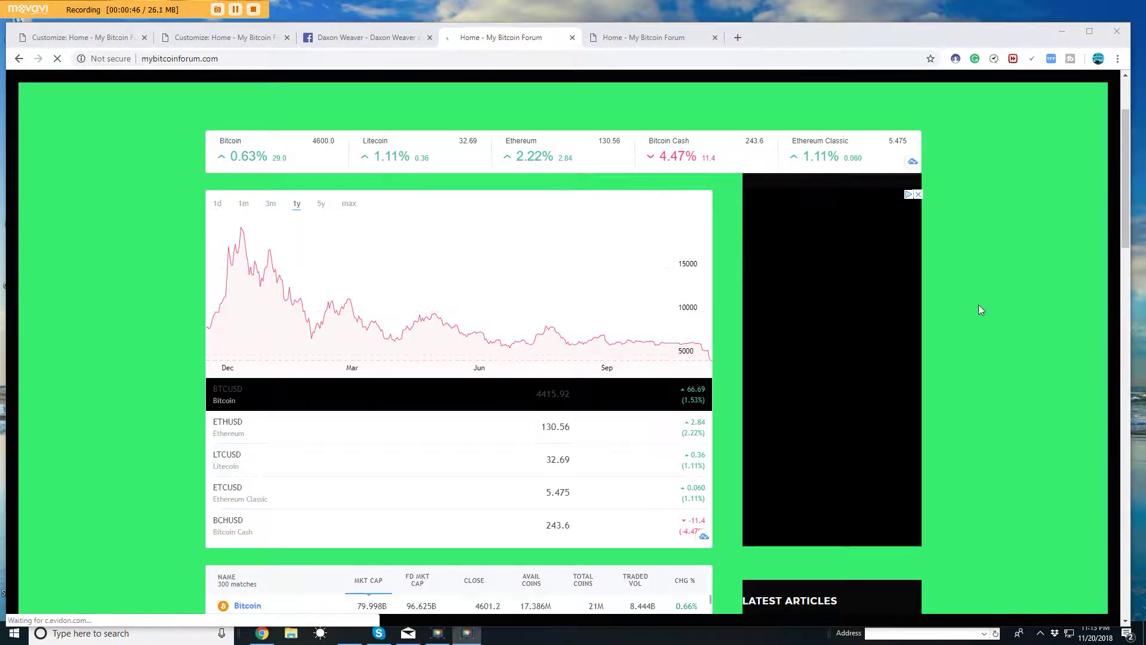
scroll(978, 305, down, 6)
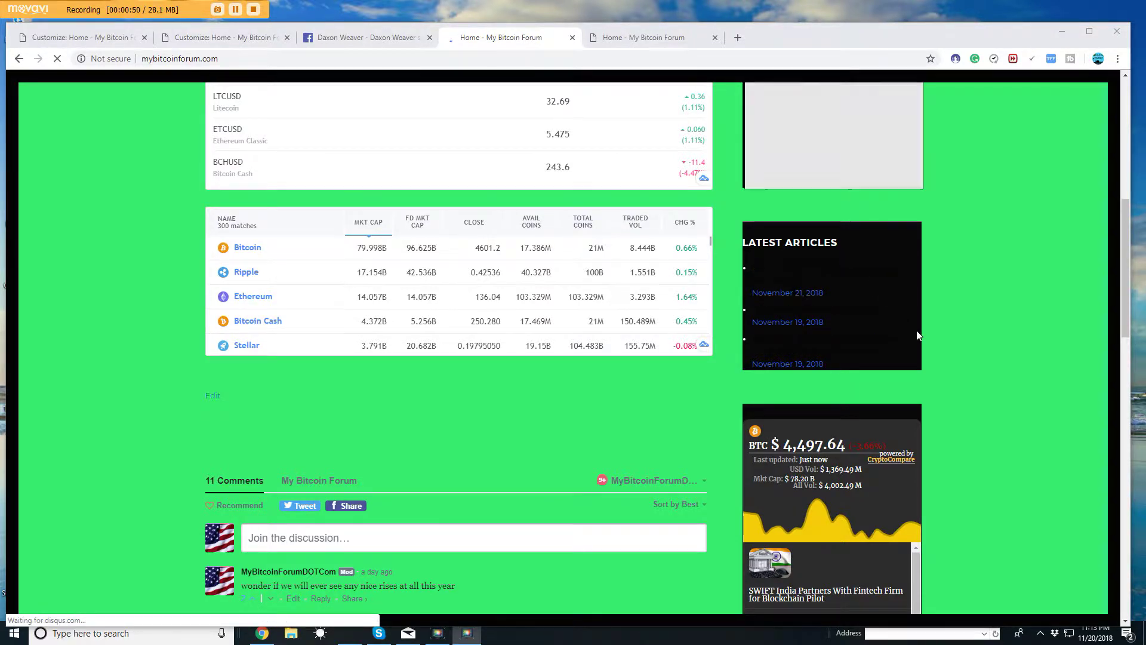
scroll(917, 335, down, 6)
scroll(953, 309, up, 3)
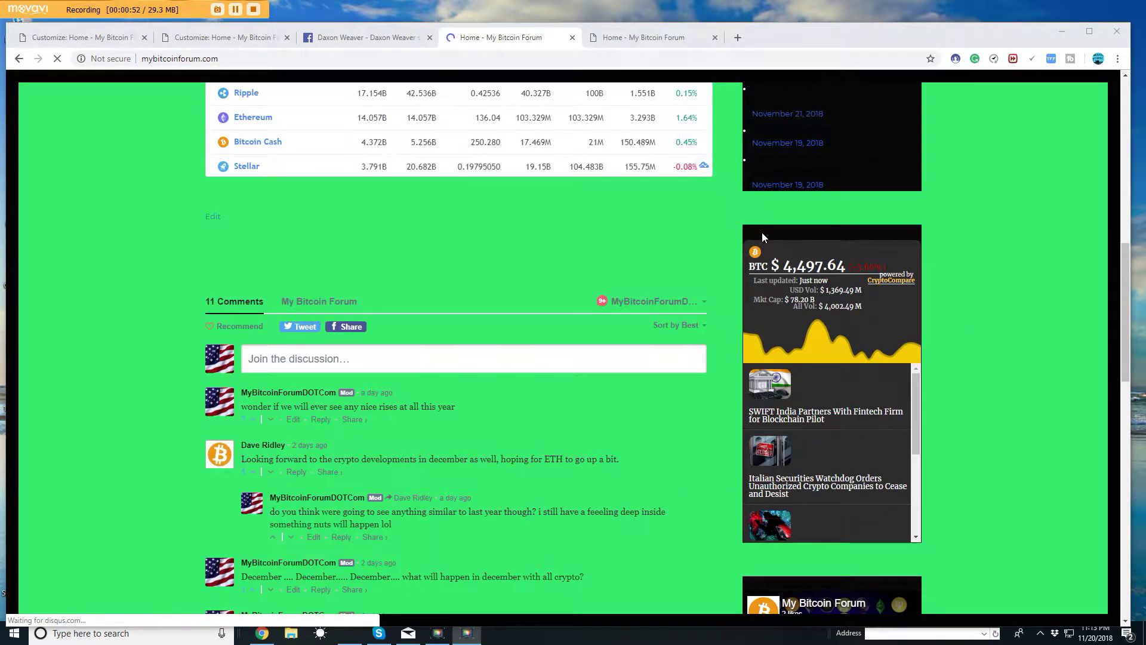
scroll(866, 320, down, 5)
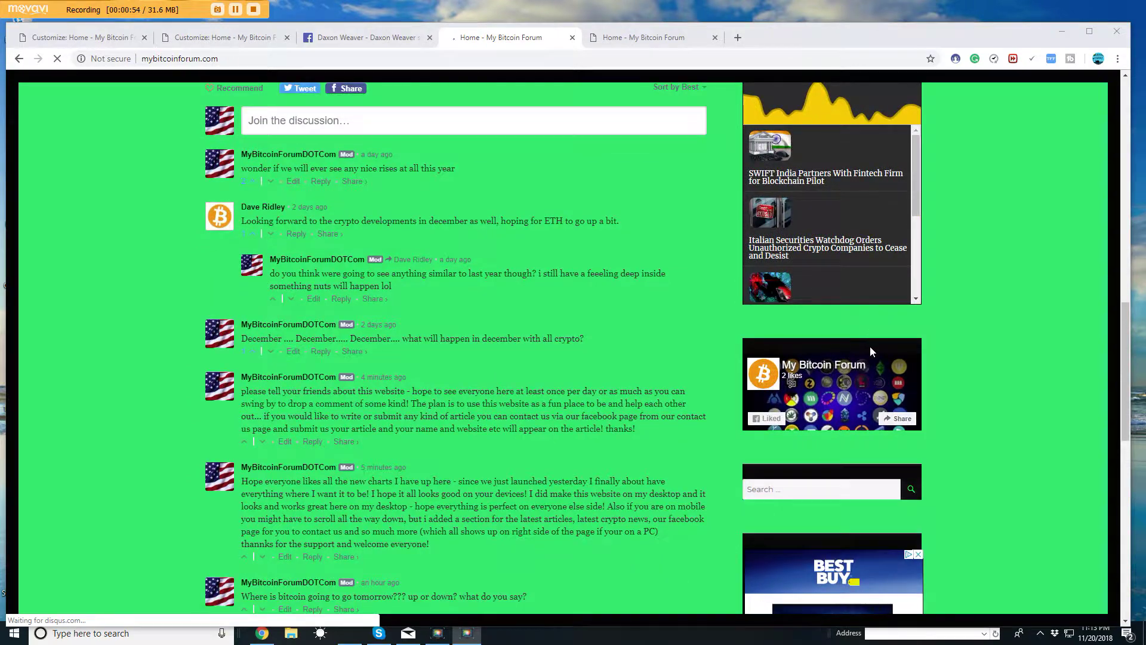
scroll(963, 363, down, 2)
scroll(991, 358, up, 12)
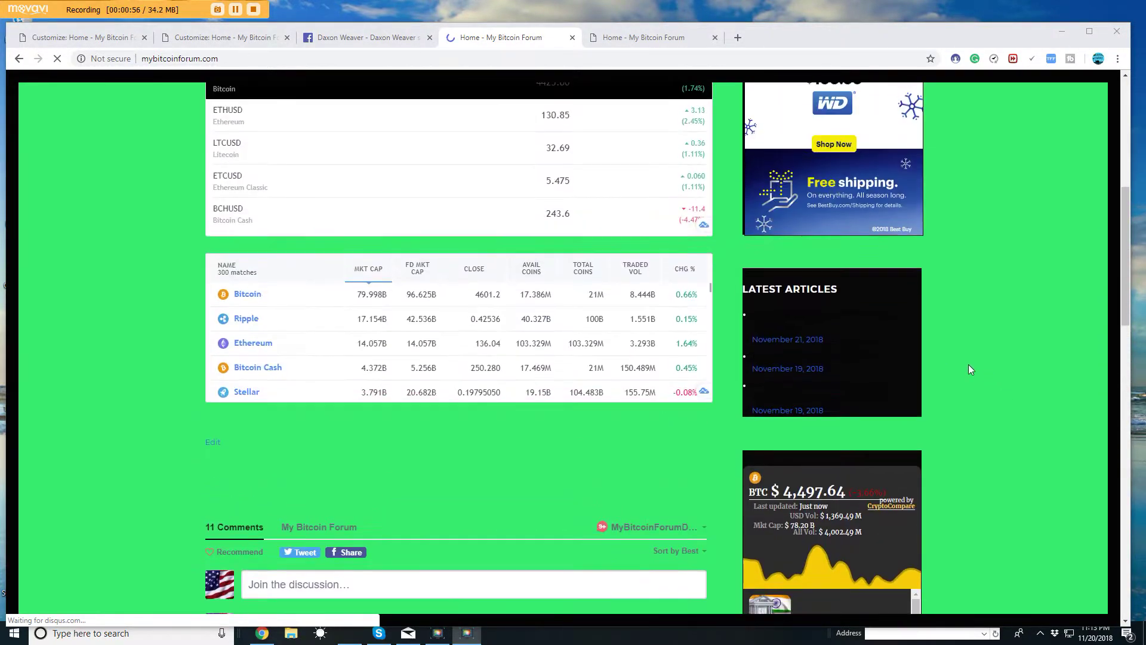
scroll(969, 304, up, 6)
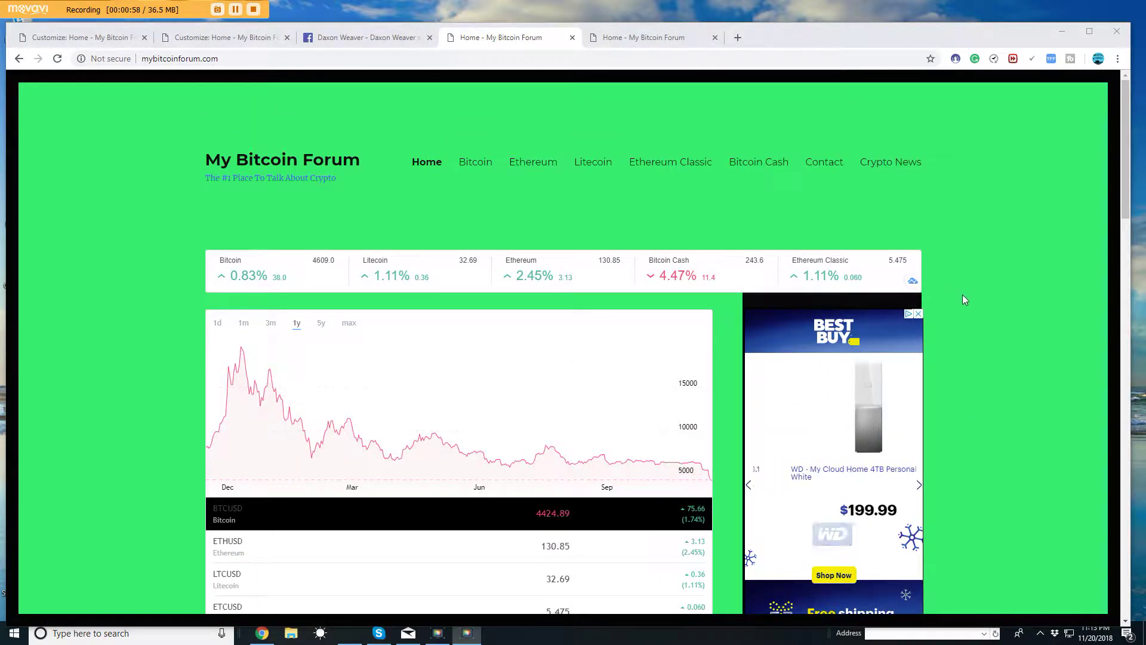
Step: In the Customizer, go back to the main section list, reload, and reopen Additional CSS
click(197, 42)
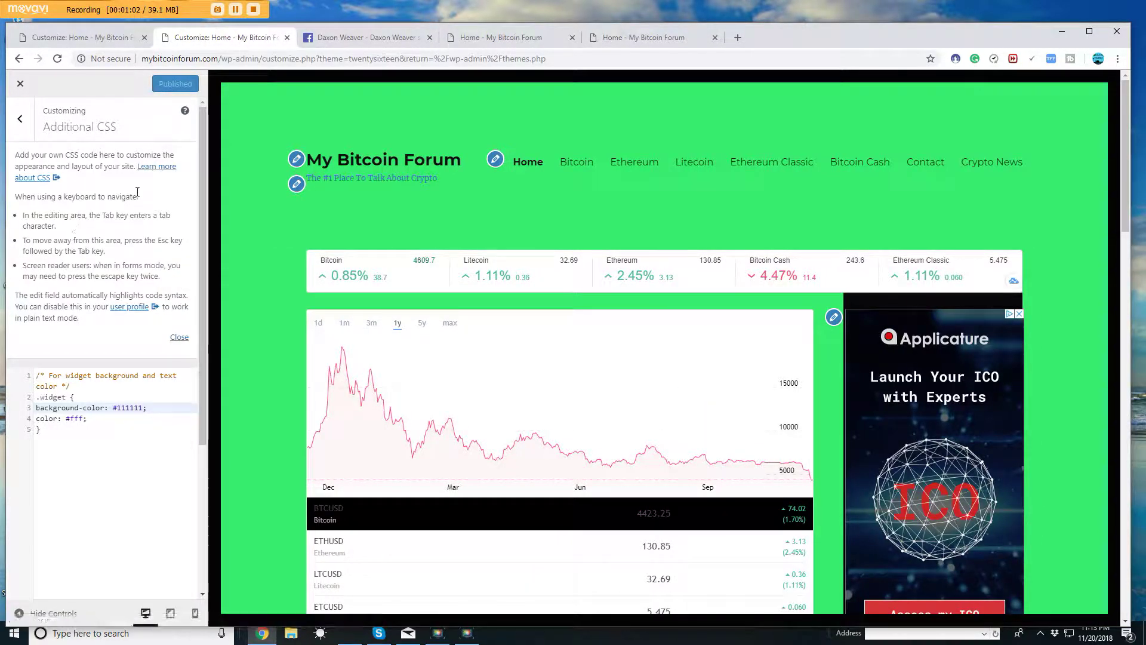
click(20, 118)
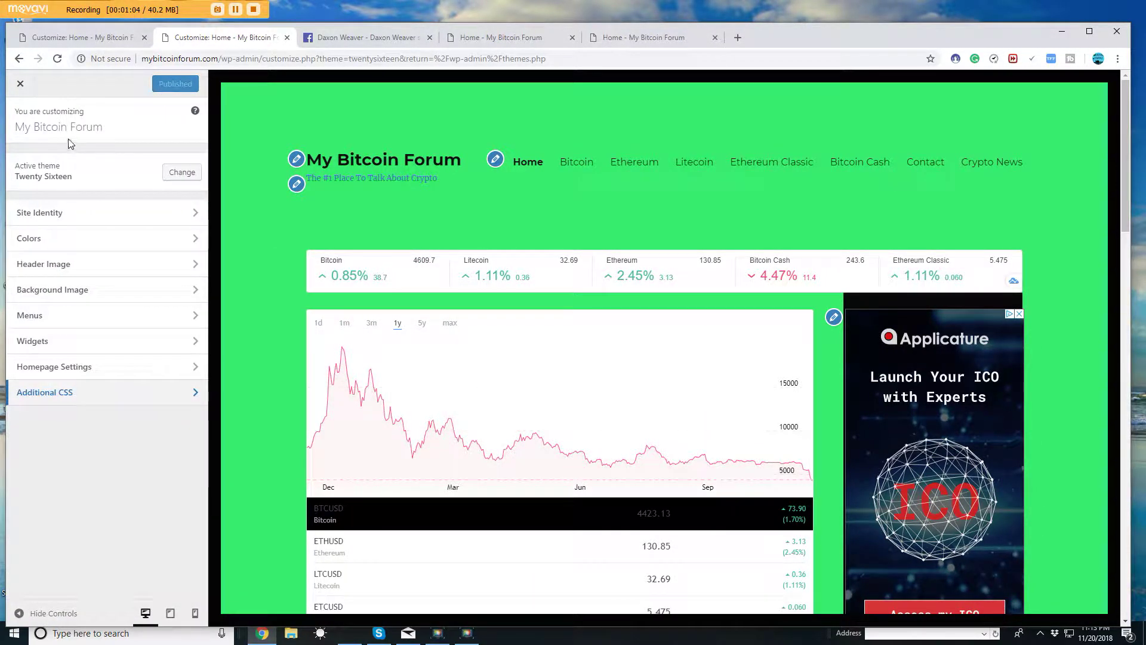
click(24, 89)
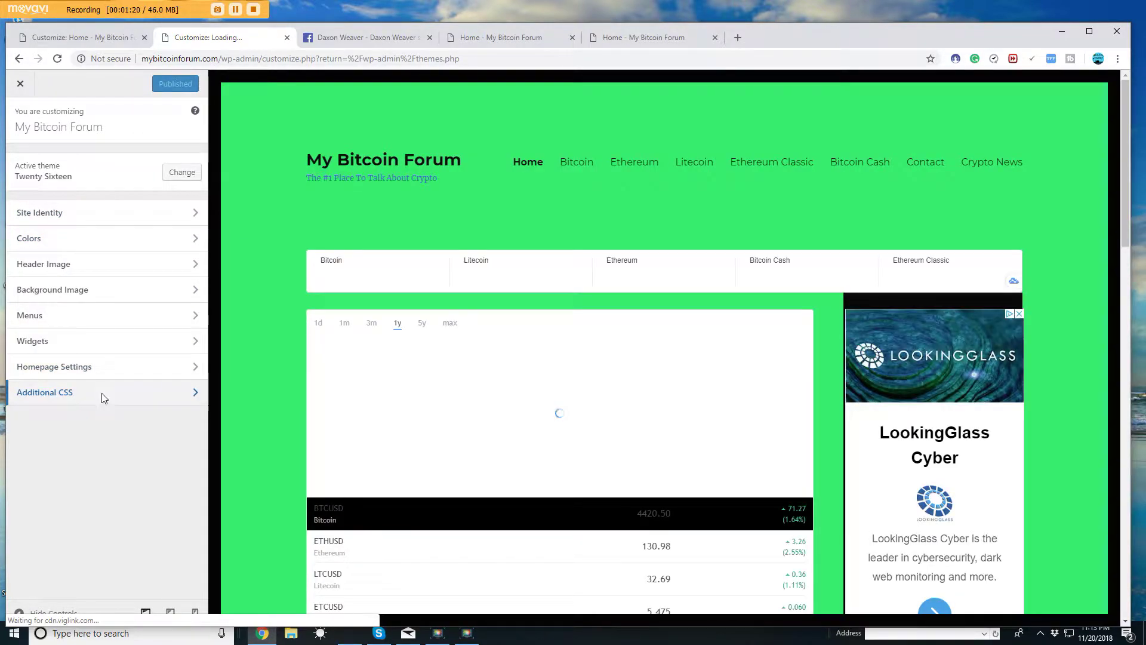
click(100, 395)
Step: Review the widget CSS comment, the .widget selector and the #111111 background value
drag(88, 236, 86, 161)
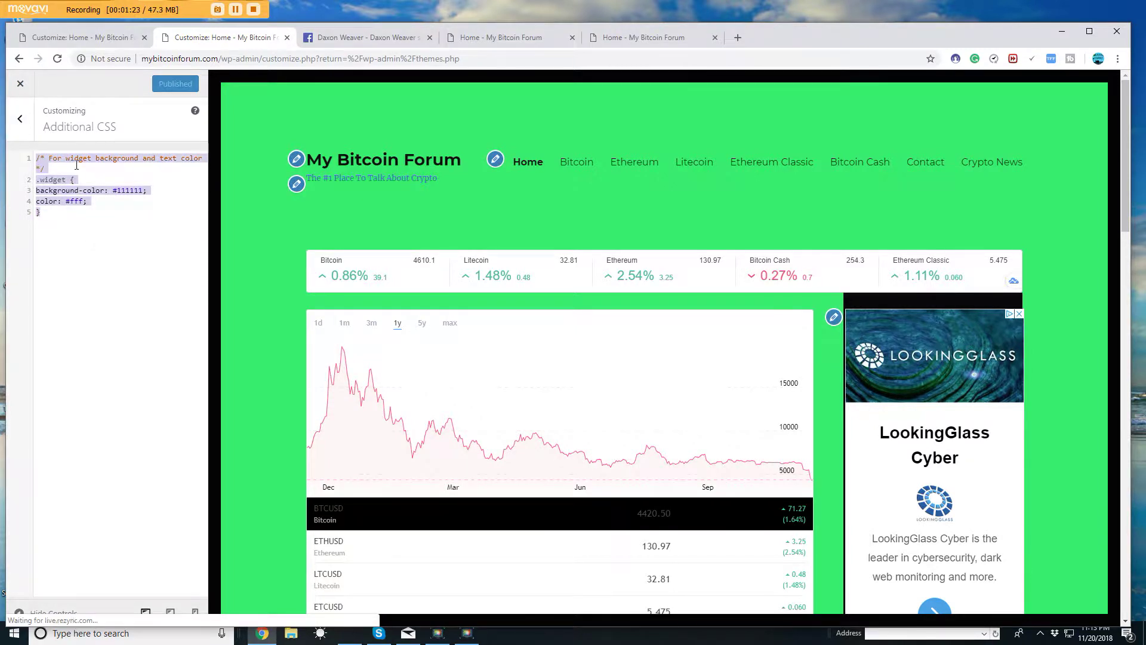
click(106, 158)
drag(95, 158, 185, 158)
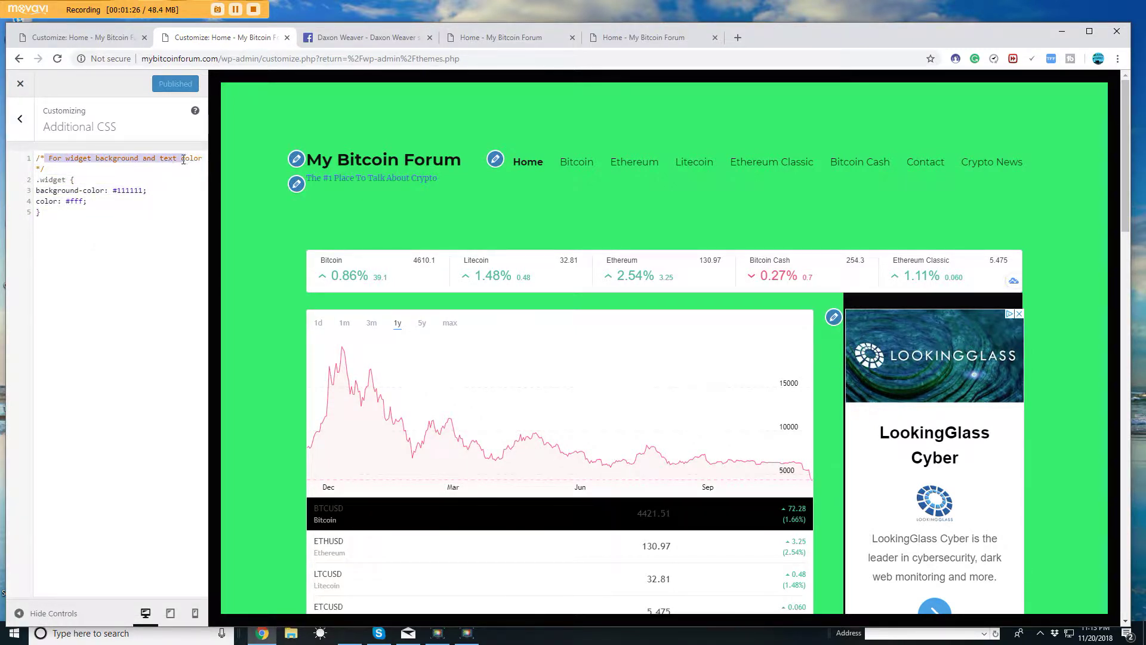
click(181, 158)
drag(49, 165, 38, 160)
click(60, 159)
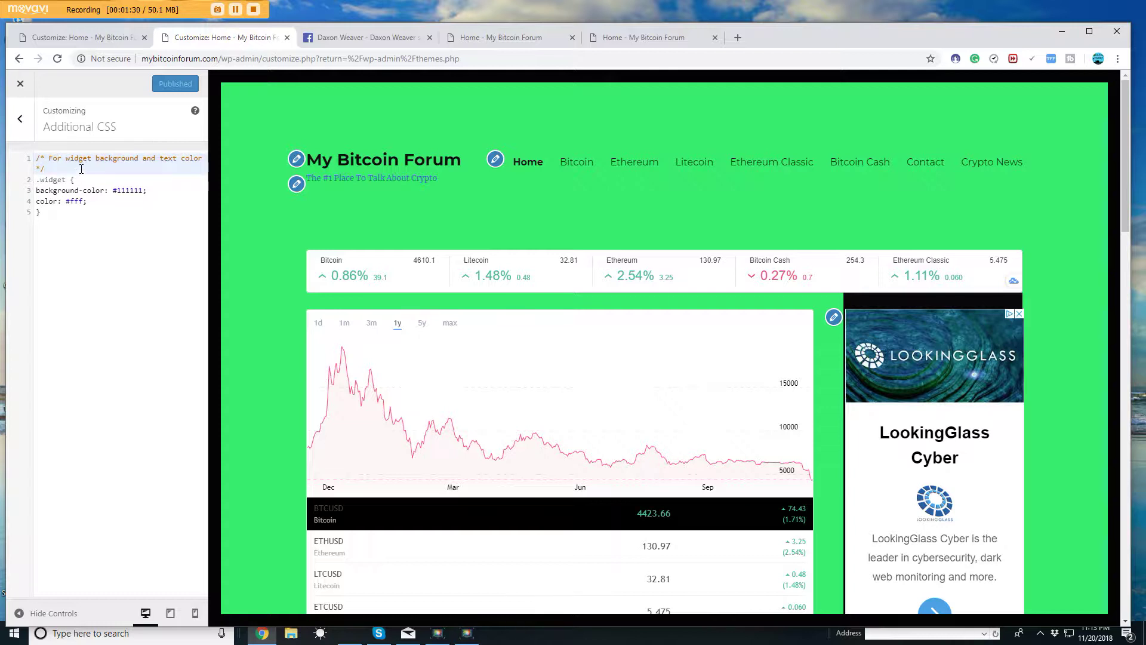
drag(37, 180, 75, 180)
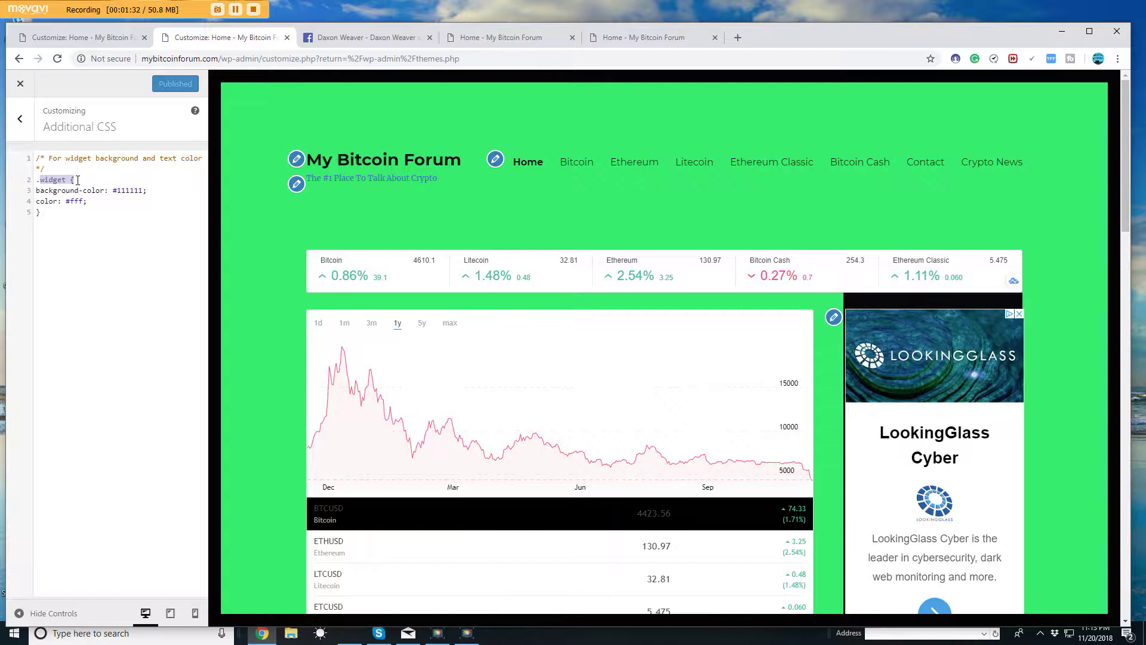
click(76, 180)
click(132, 190)
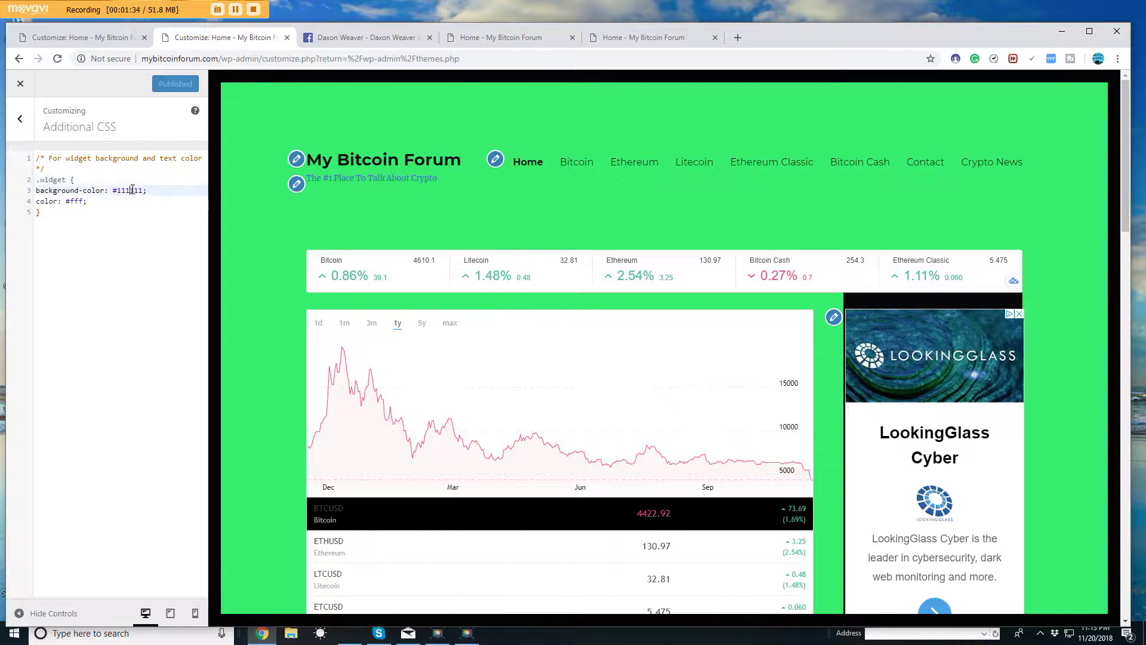
drag(143, 190, 129, 190)
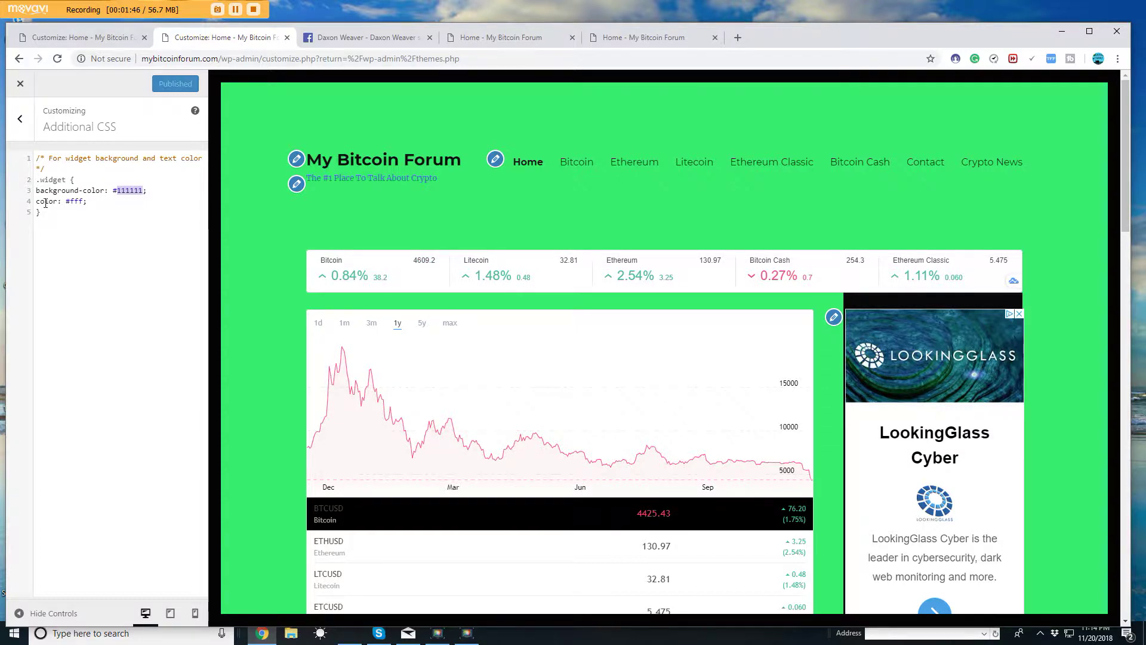
Step: Replace the white #fff widget text colour on line 4 with black #000000
click(83, 201)
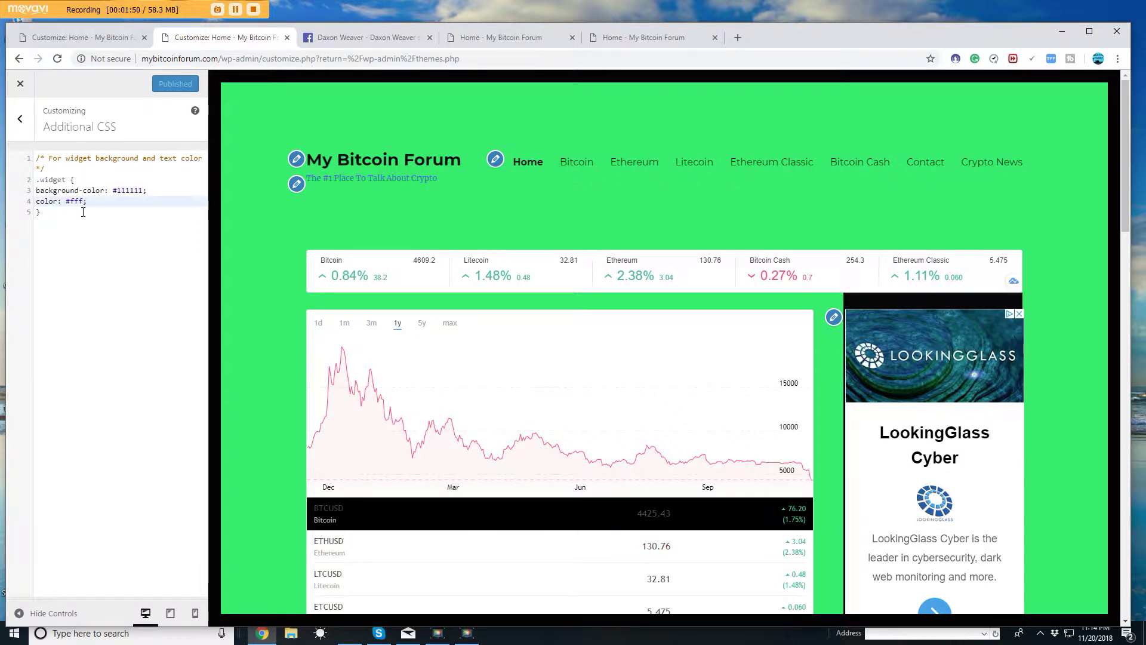
key(BackSpace)
key(BackSpace)
key(BackSpace)
text(000000)
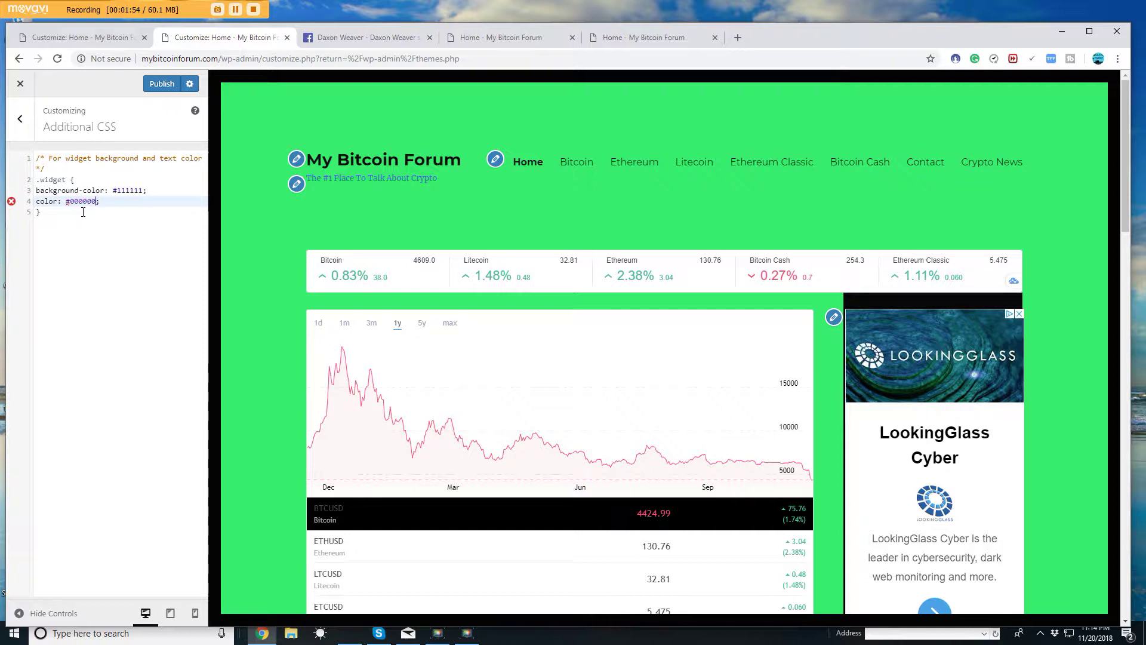
click(97, 39)
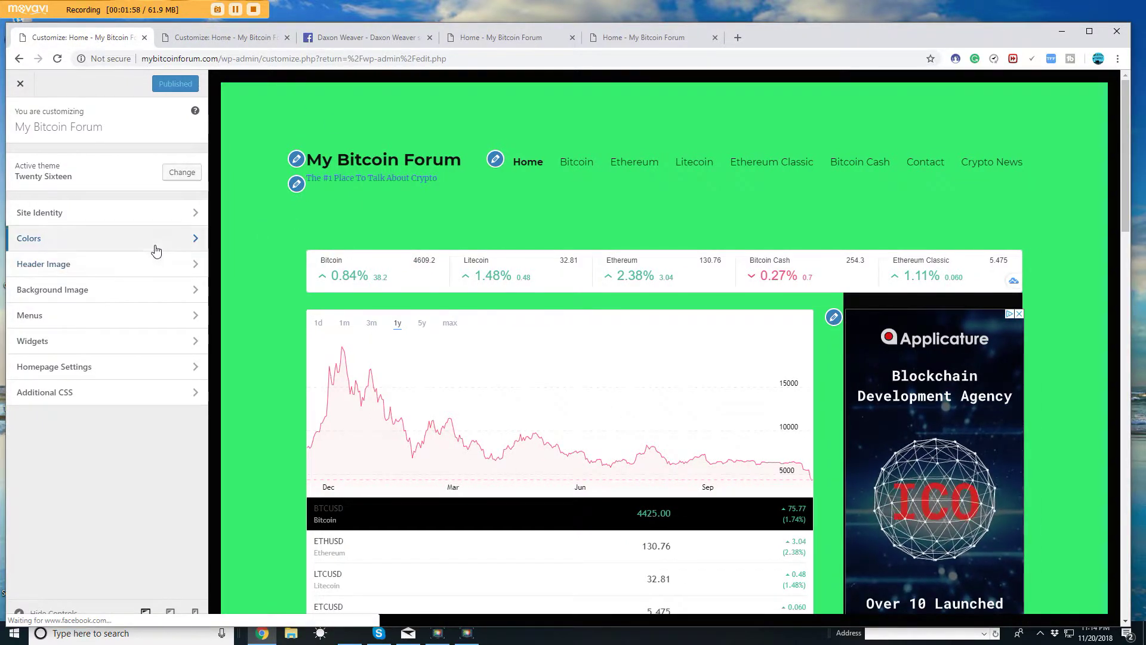
Step: Copy the 09ea72 page background colour from Colors and select the #111111 widget background value
click(152, 242)
click(64, 258)
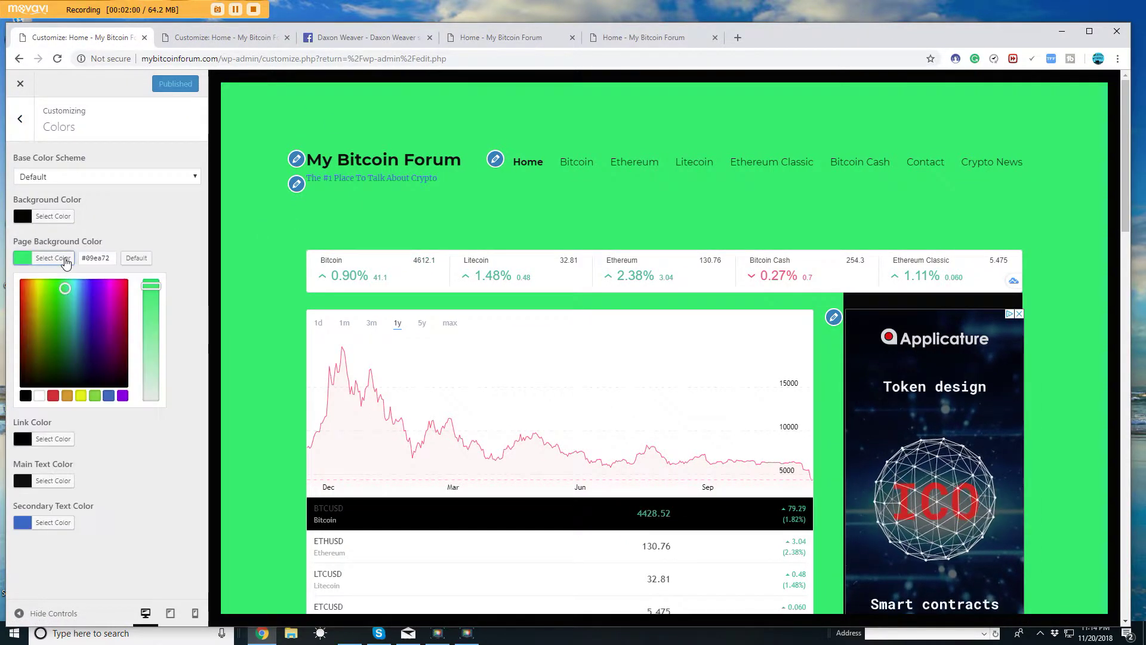
double_click(98, 258)
right_click(103, 260)
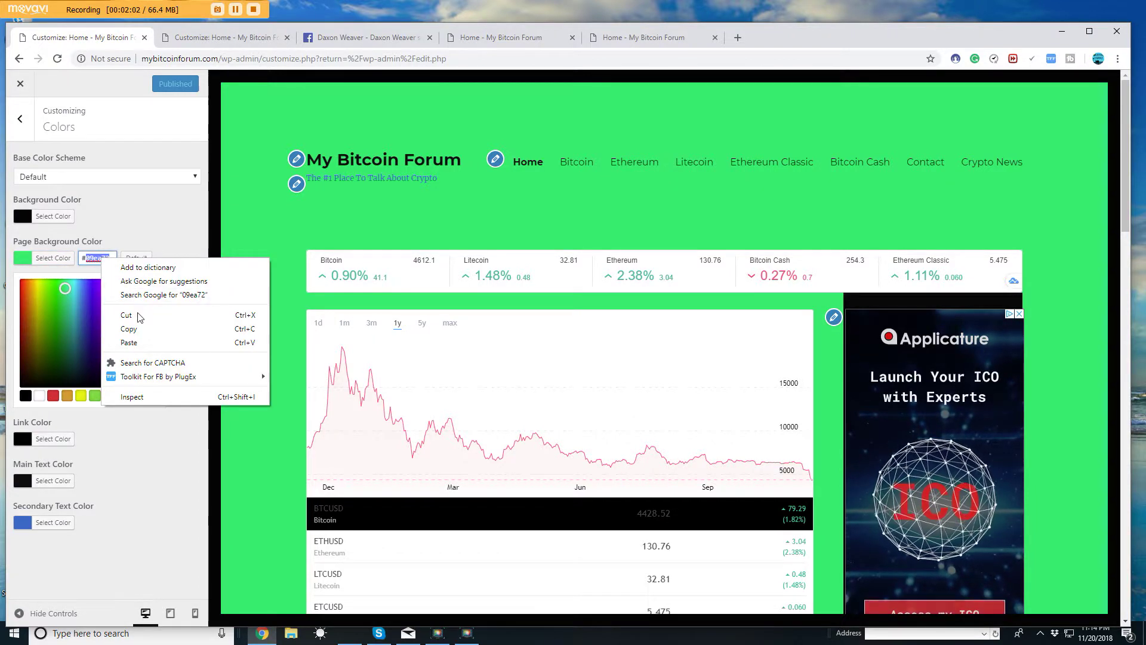
click(131, 328)
click(225, 42)
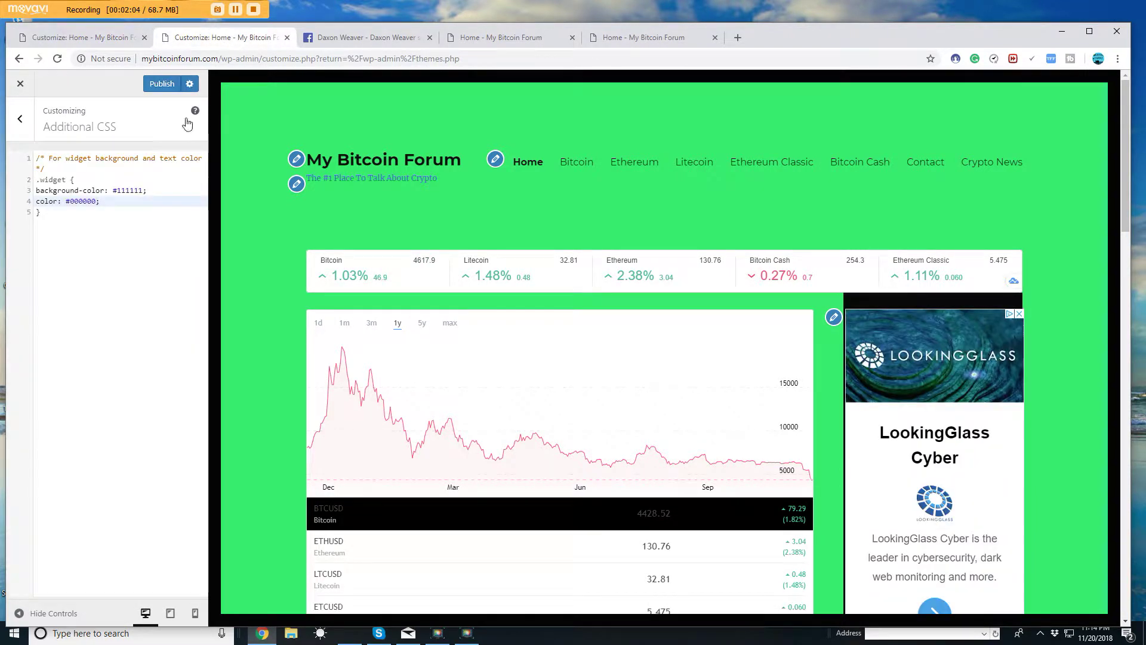
drag(144, 191, 120, 188)
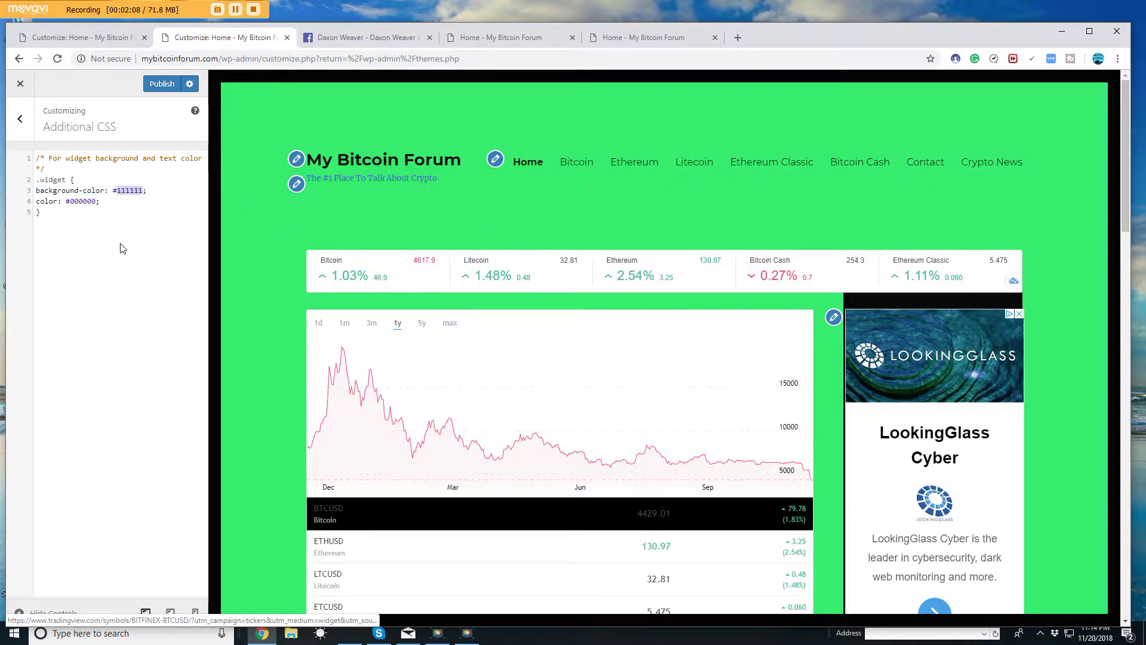
Step: Paste 09ea72 over the #111111 widget background value and check the widgets in the preview
right_click(128, 196)
click(164, 252)
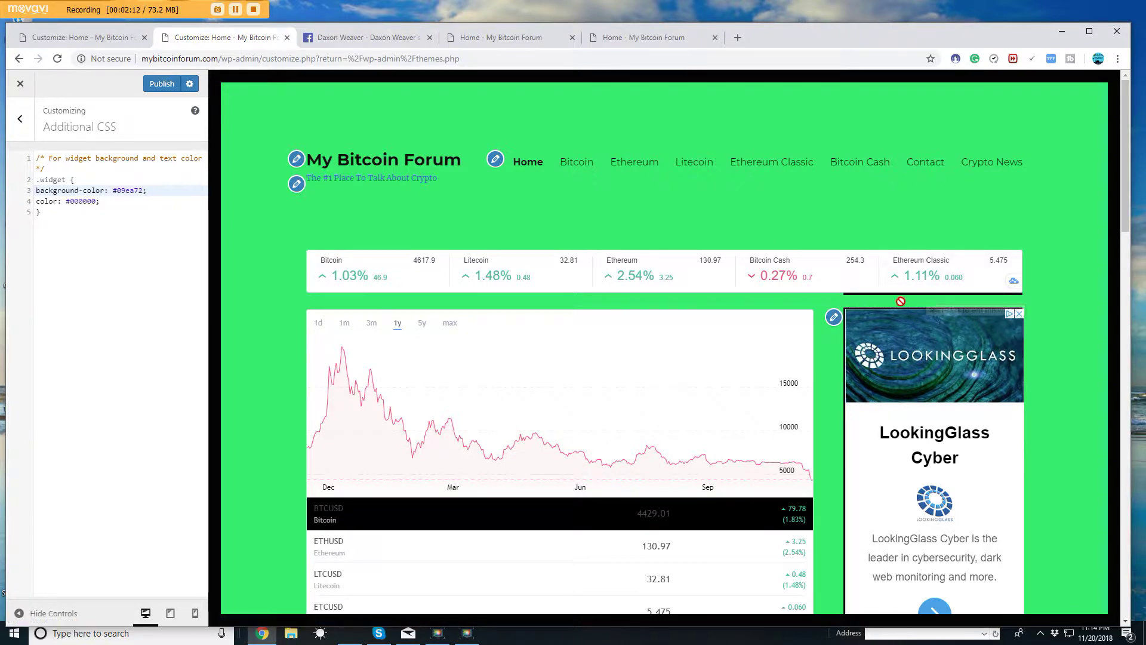
scroll(1001, 312, down, 5)
scroll(1000, 313, down, 3)
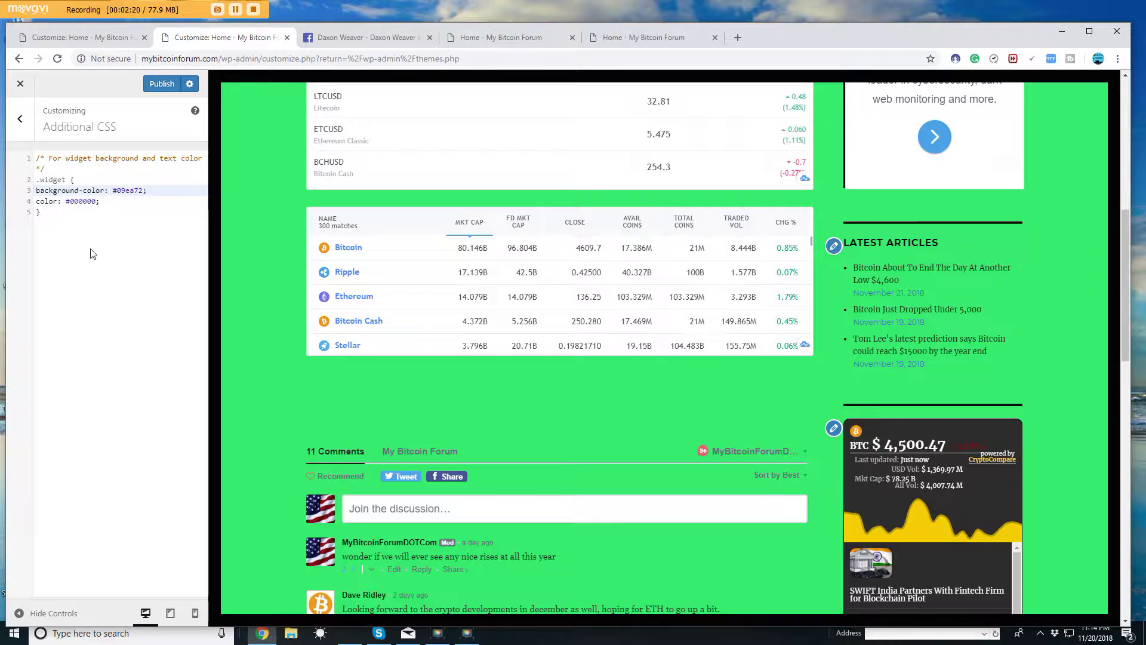
scroll(596, 280, up, 8)
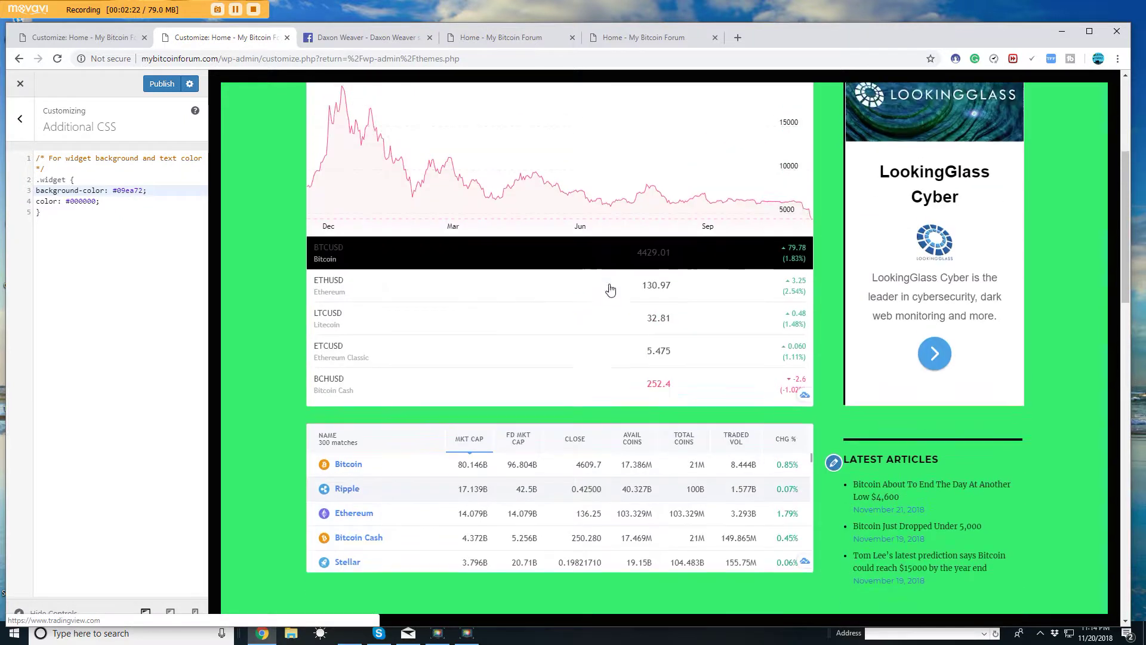
scroll(355, 297, down, 4)
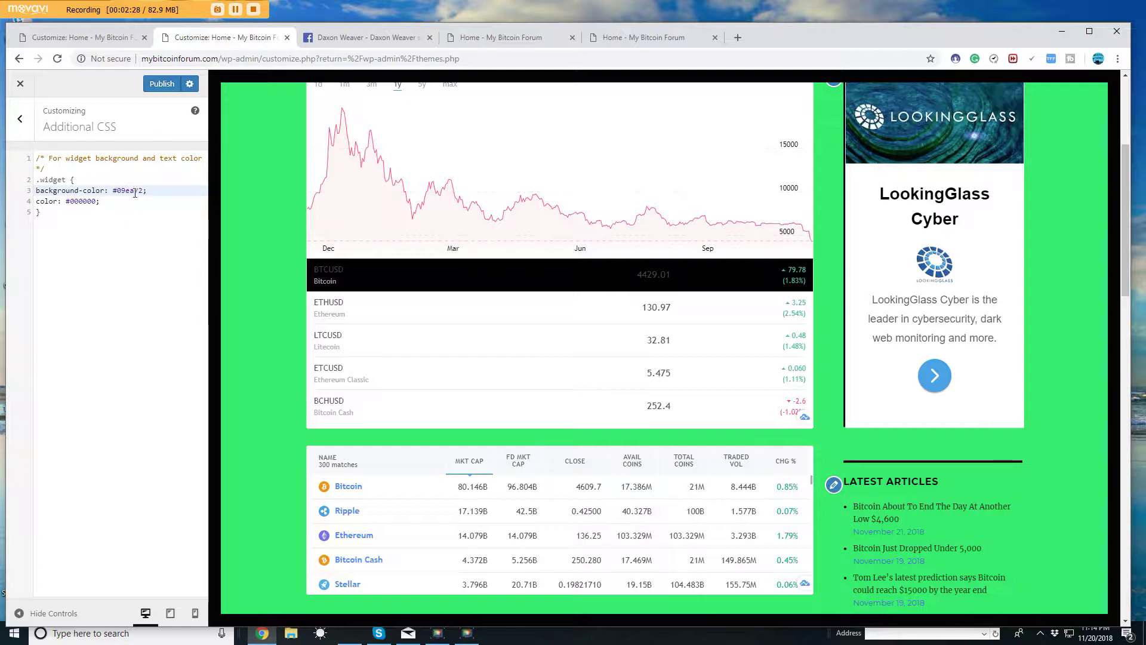
Step: Look over the .widget rule and its #09ea72 background value
drag(37, 157, 100, 210)
click(115, 227)
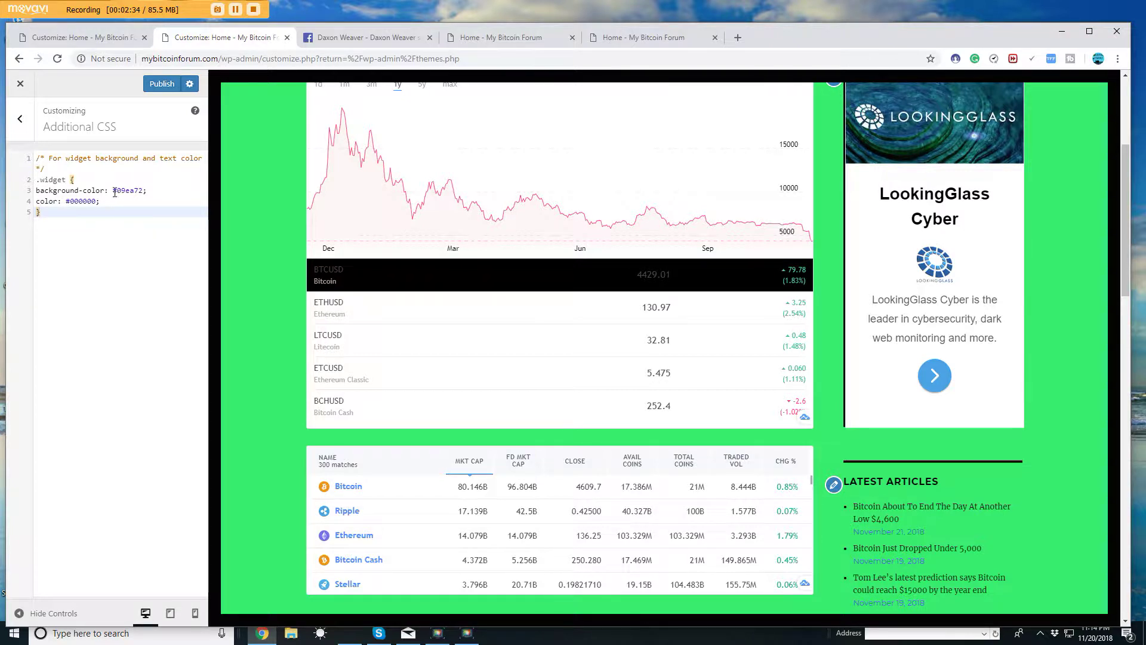
drag(114, 191, 143, 192)
click(135, 190)
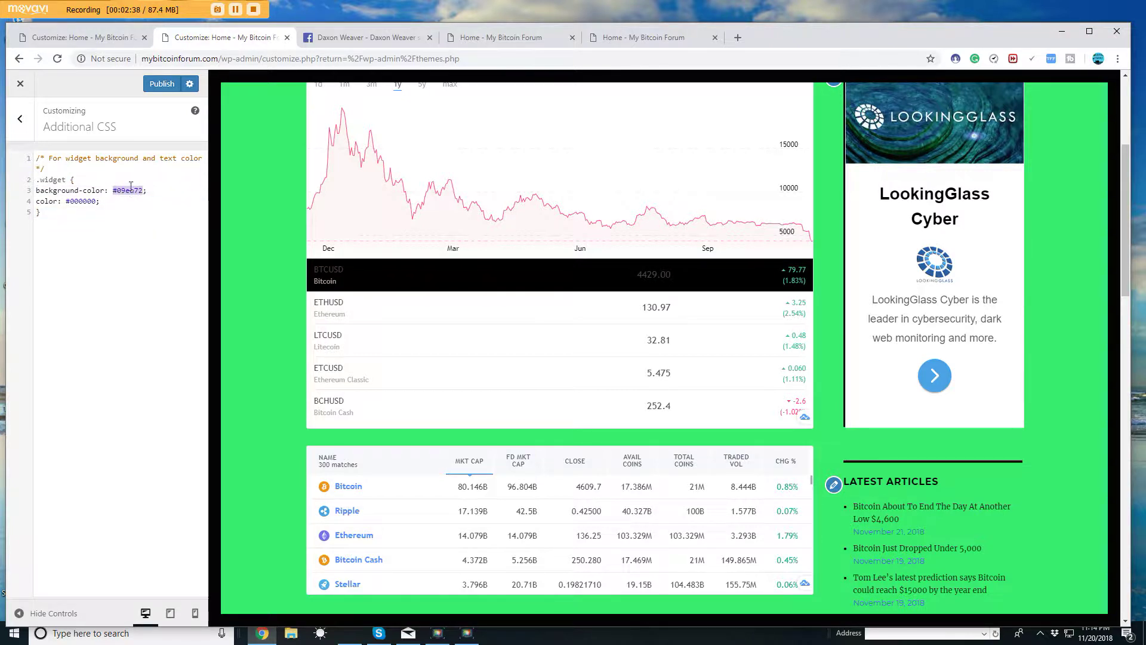
Step: Replace the 000000 text colour with 56f26 and publish the CSS changes
drag(70, 203, 97, 204)
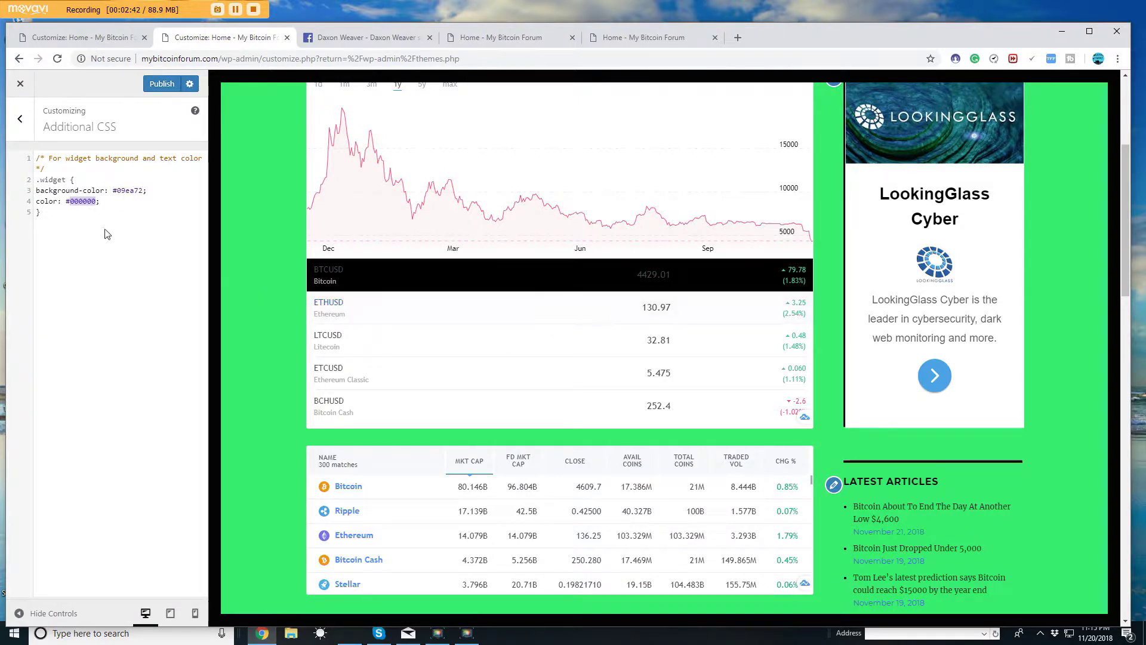
scroll(951, 479, down, 1)
scroll(952, 475, down, 2)
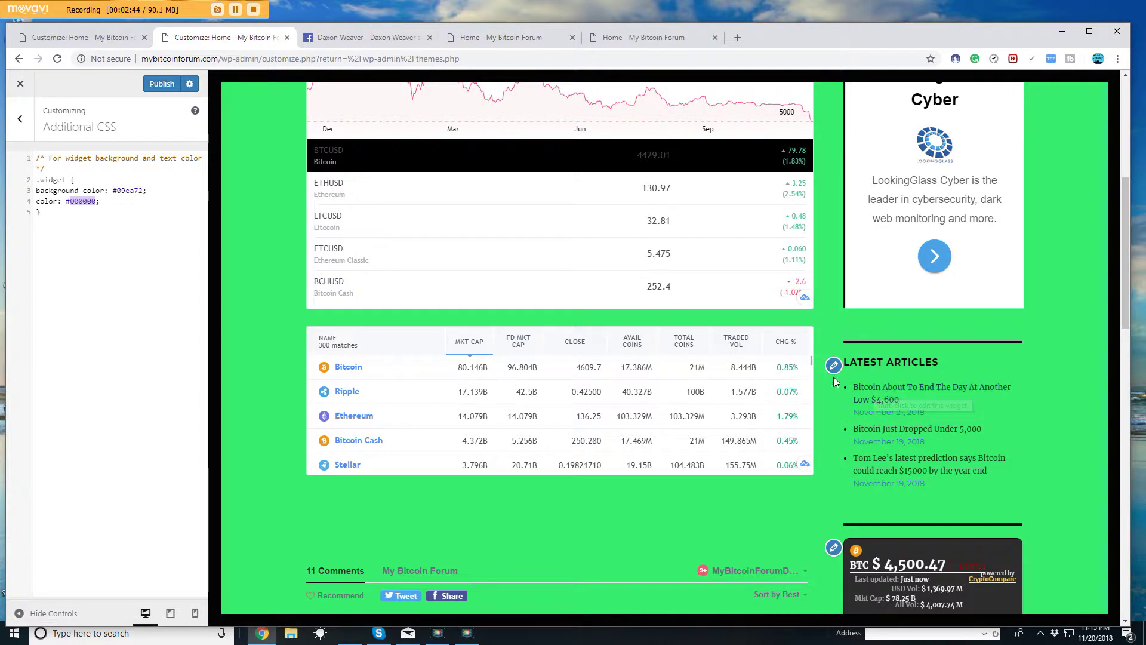
text(56)
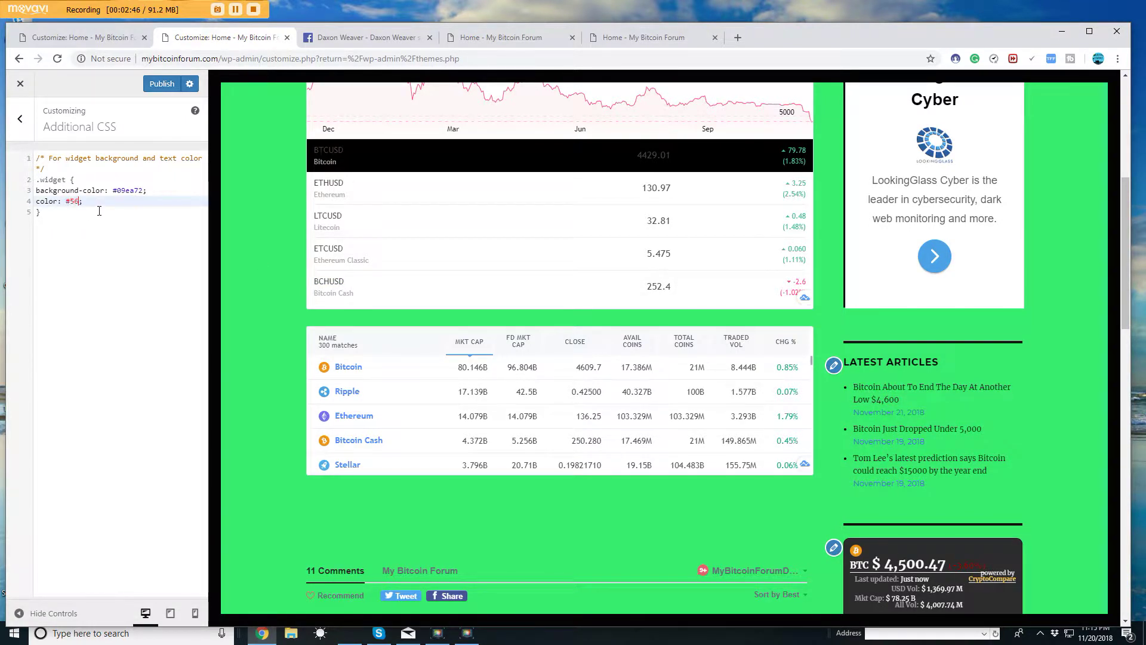
text(f26)
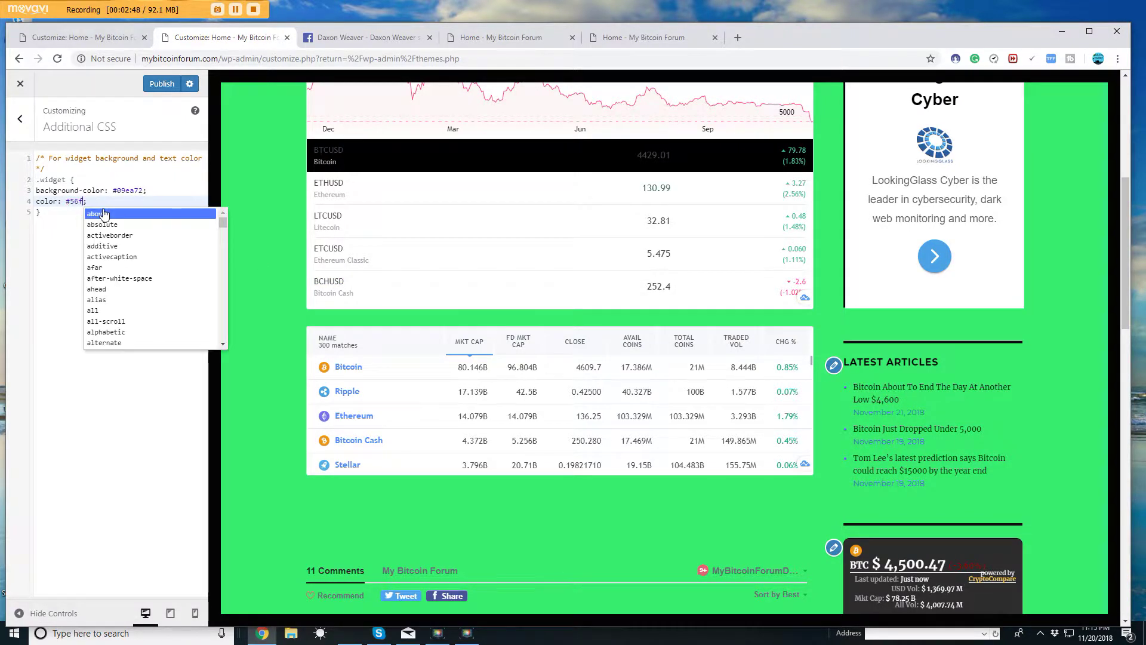
click(104, 212)
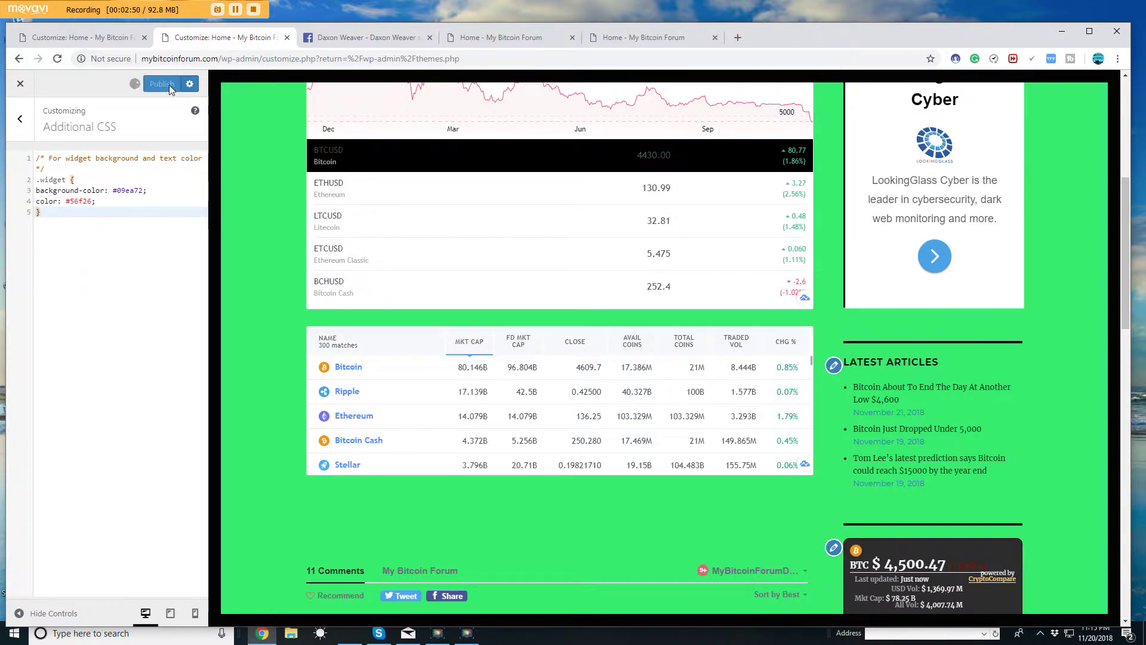
click(632, 38)
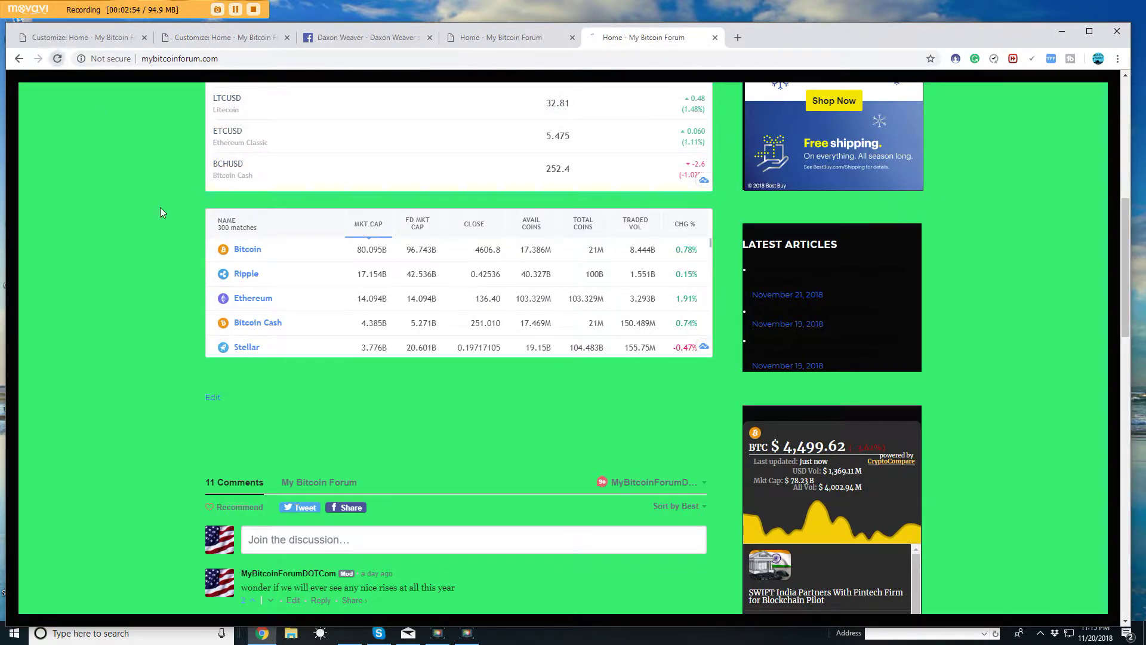
Step: Reload the live home page with F5 and check the green-background sidebar widgets
key(F5)
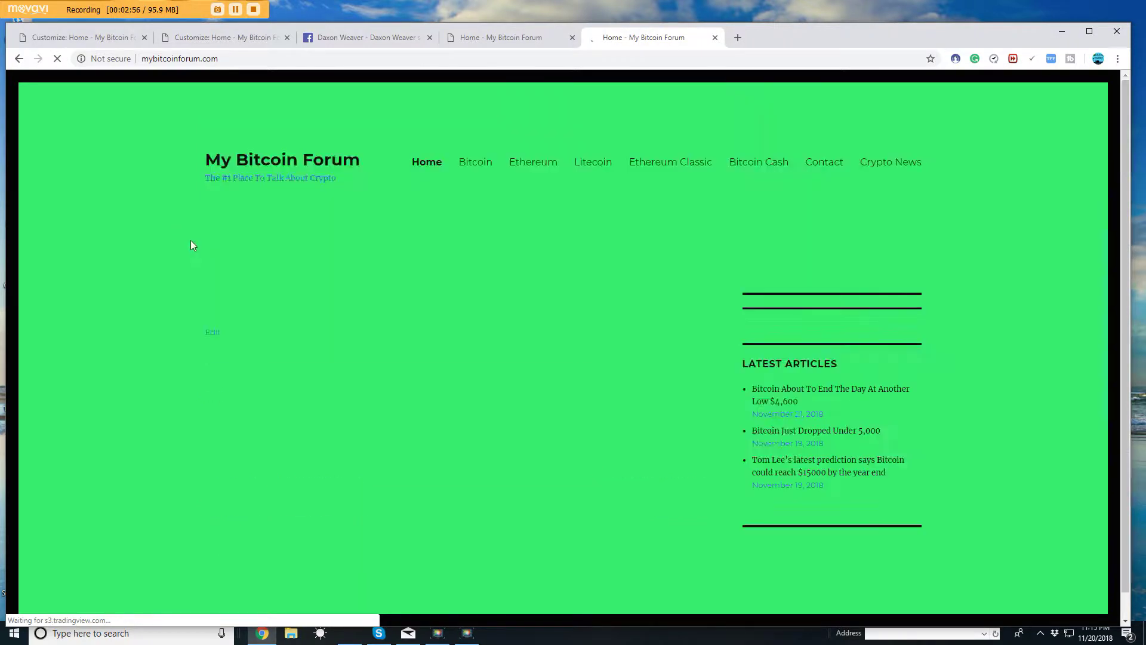
scroll(550, 295, down, 5)
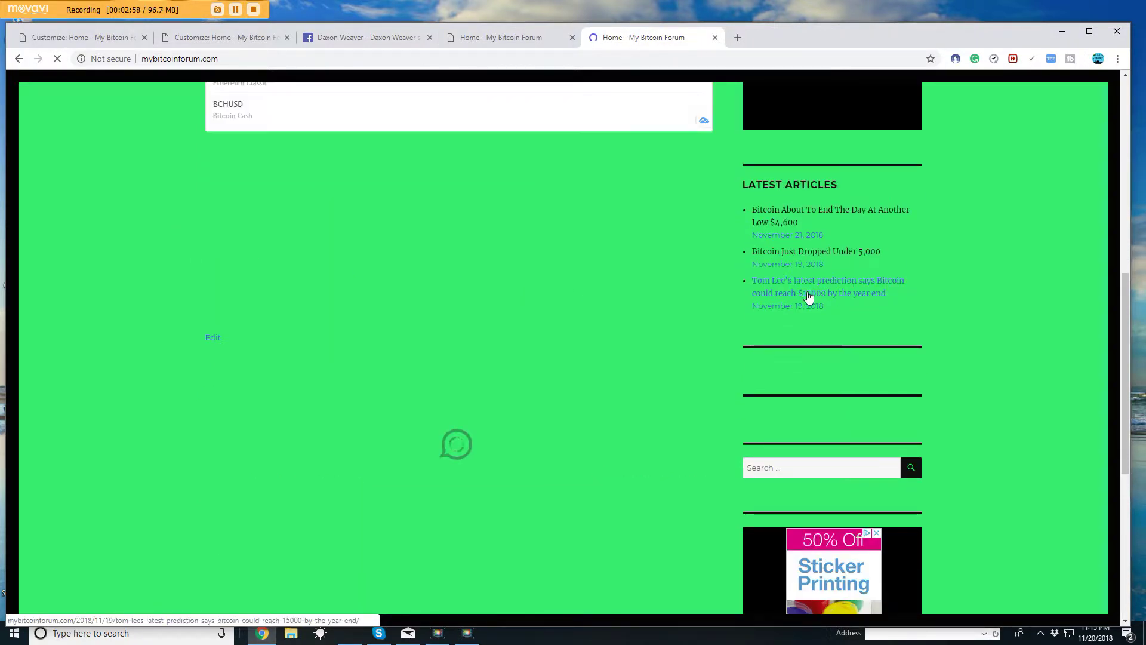
scroll(808, 296, up, 1)
scroll(802, 266, up, 3)
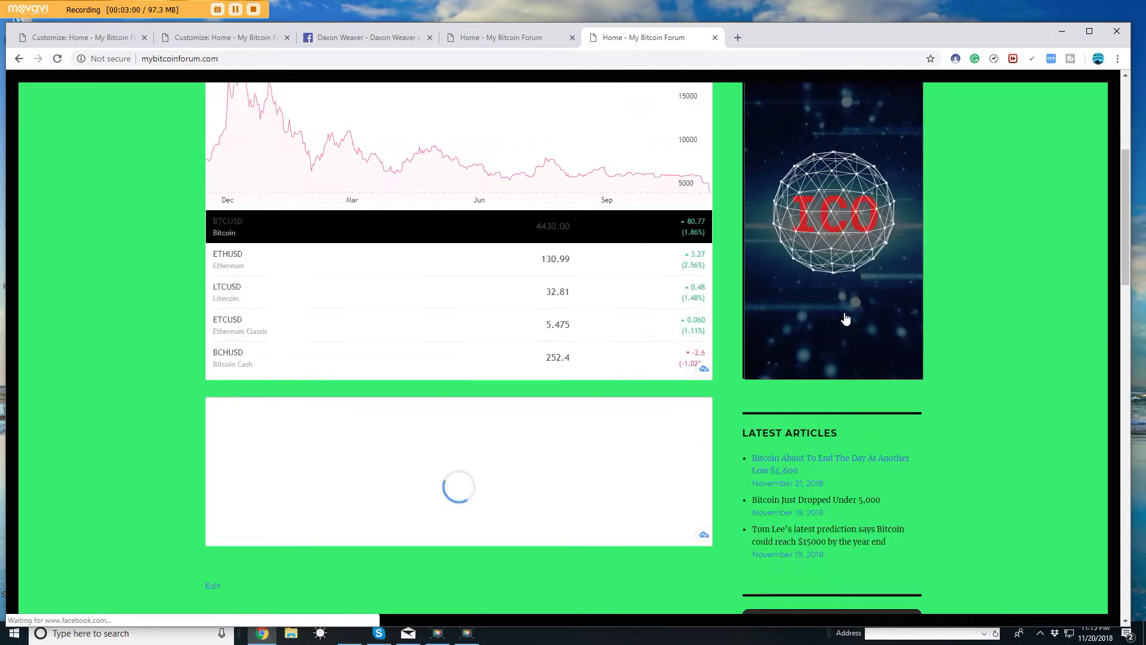
scroll(845, 319, up, 5)
Step: Change the .widget text colour on line 4 to #000000 and publish it
click(86, 39)
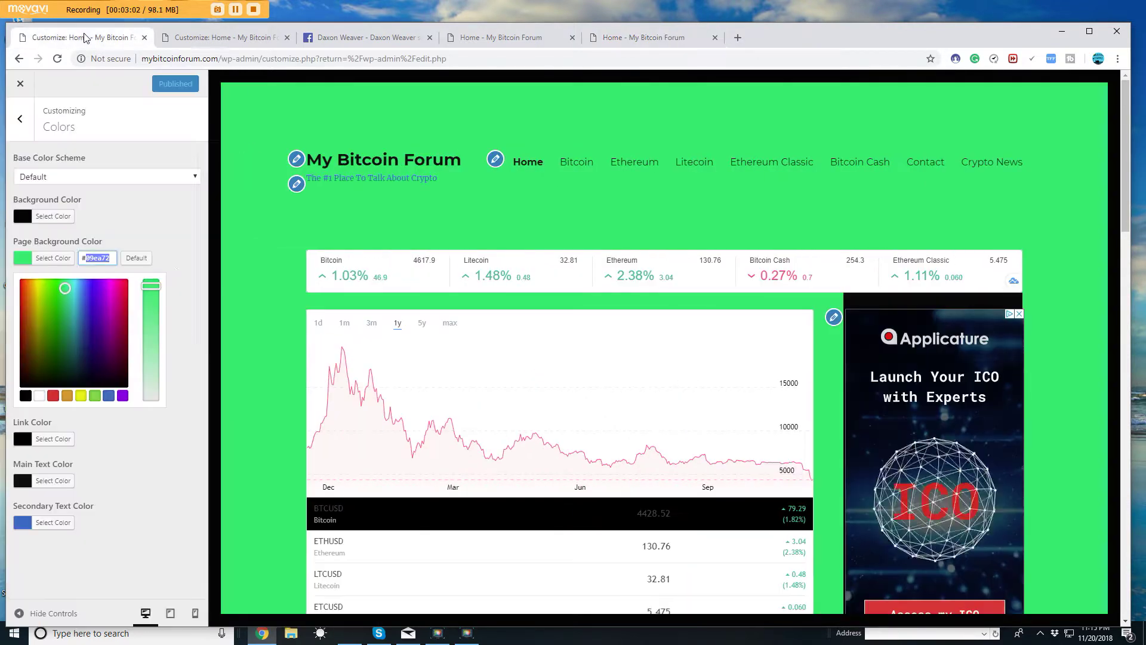
click(206, 37)
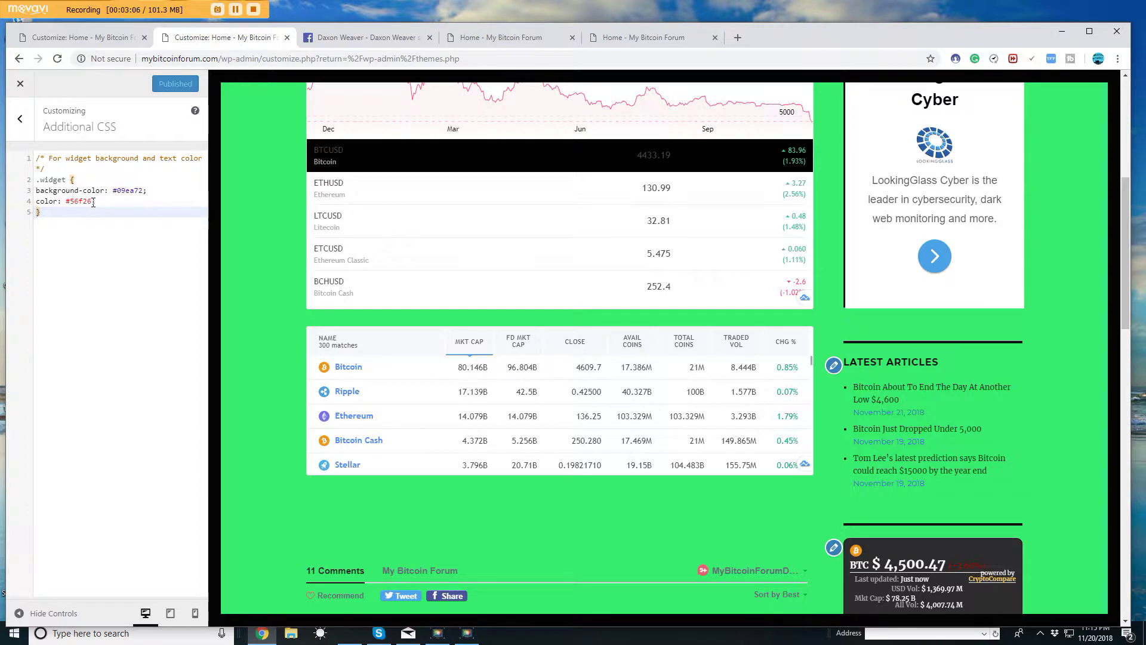
click(92, 203)
key(BackSpace)
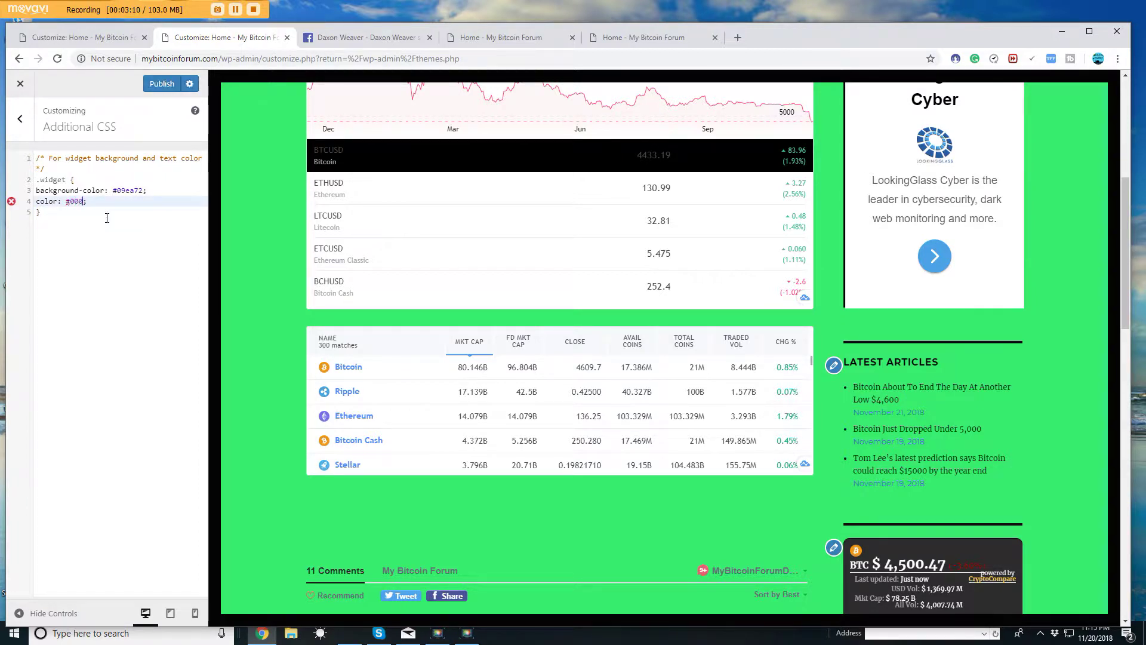
text(000000)
click(163, 84)
click(75, 37)
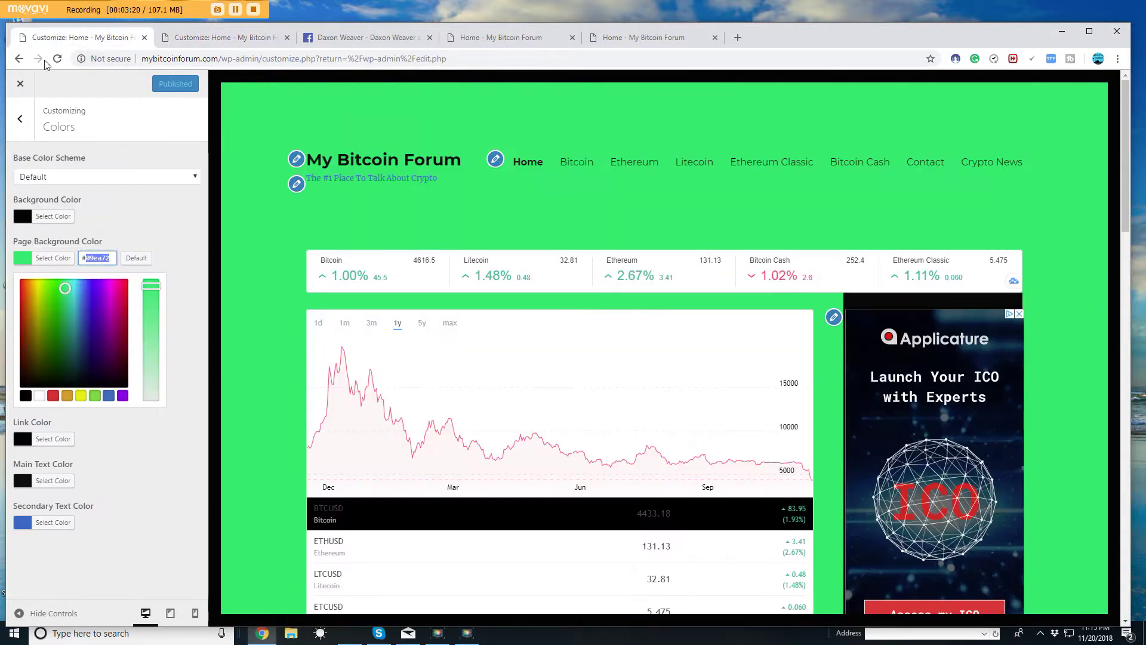
Step: Reload the Customizer, then check that the live home page's widgets show black text on green
click(58, 58)
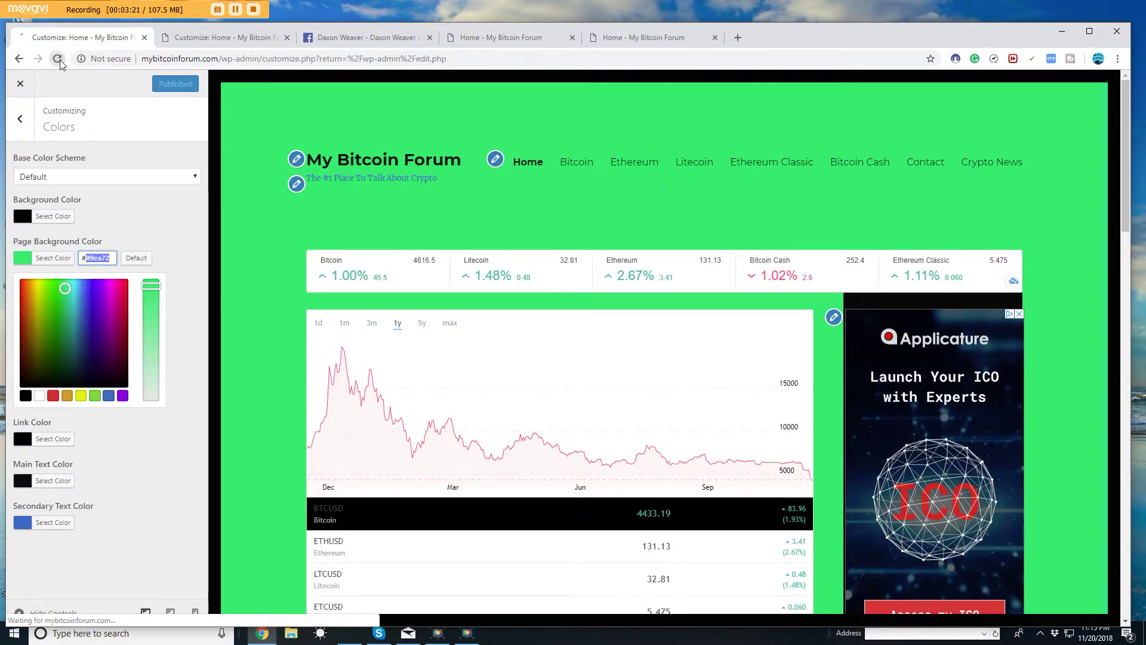
click(625, 44)
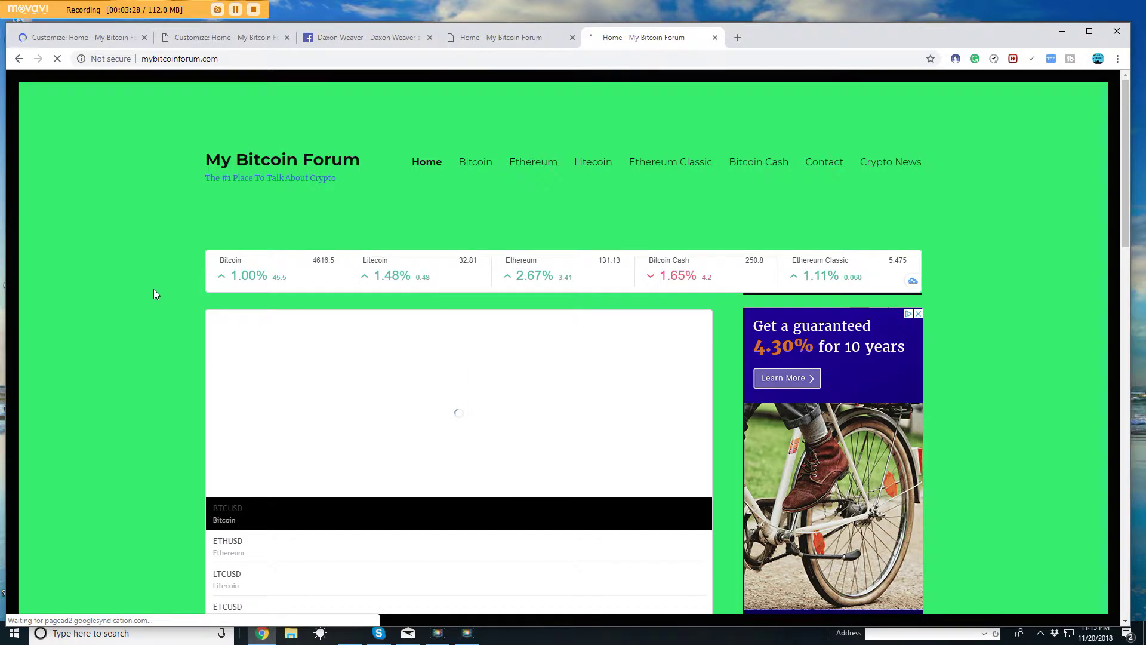
scroll(156, 288, down, 10)
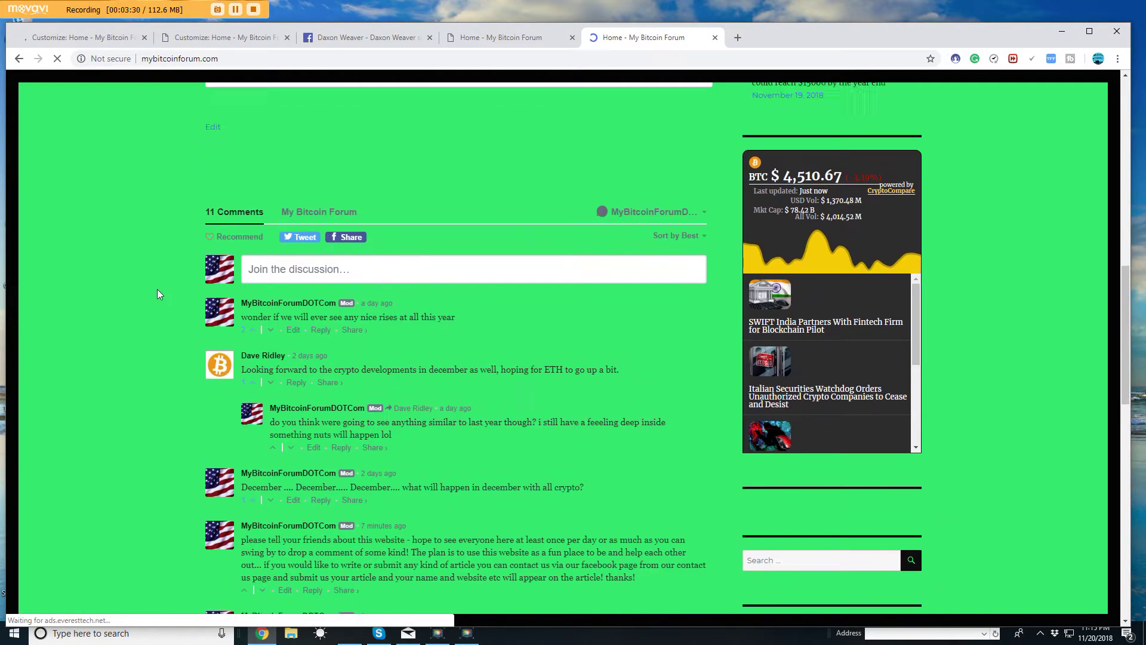
scroll(157, 289, down, 2)
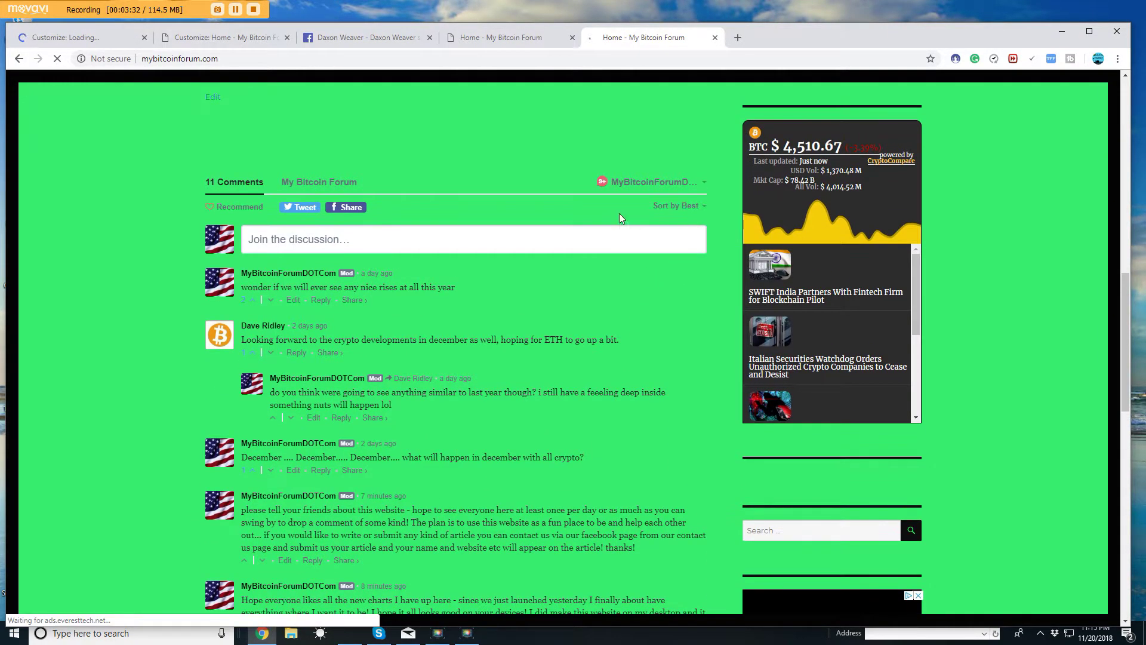
scroll(326, 249, down, 5)
scroll(326, 248, up, 3)
scroll(326, 248, up, 4)
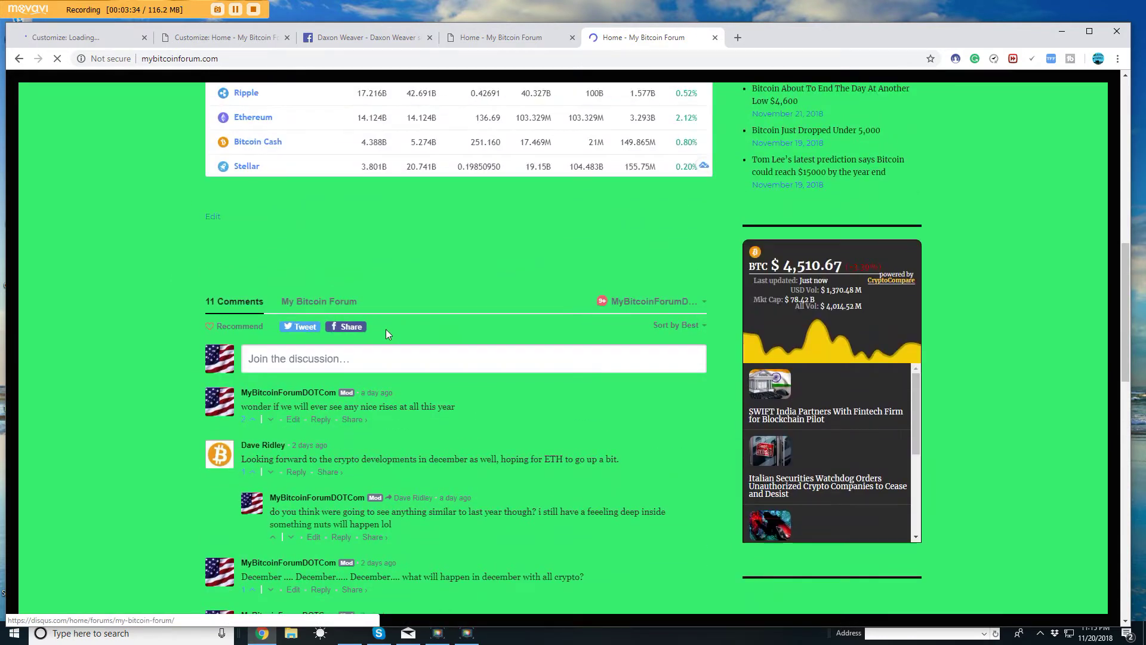
scroll(515, 465, down, 2)
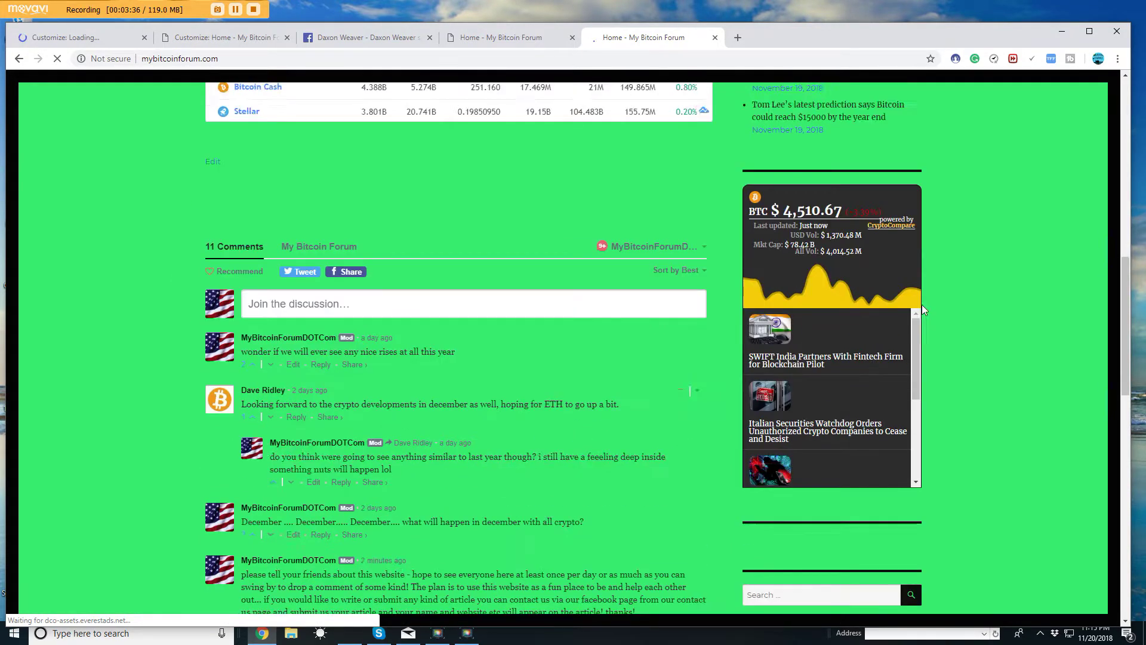
scroll(913, 291, down, 3)
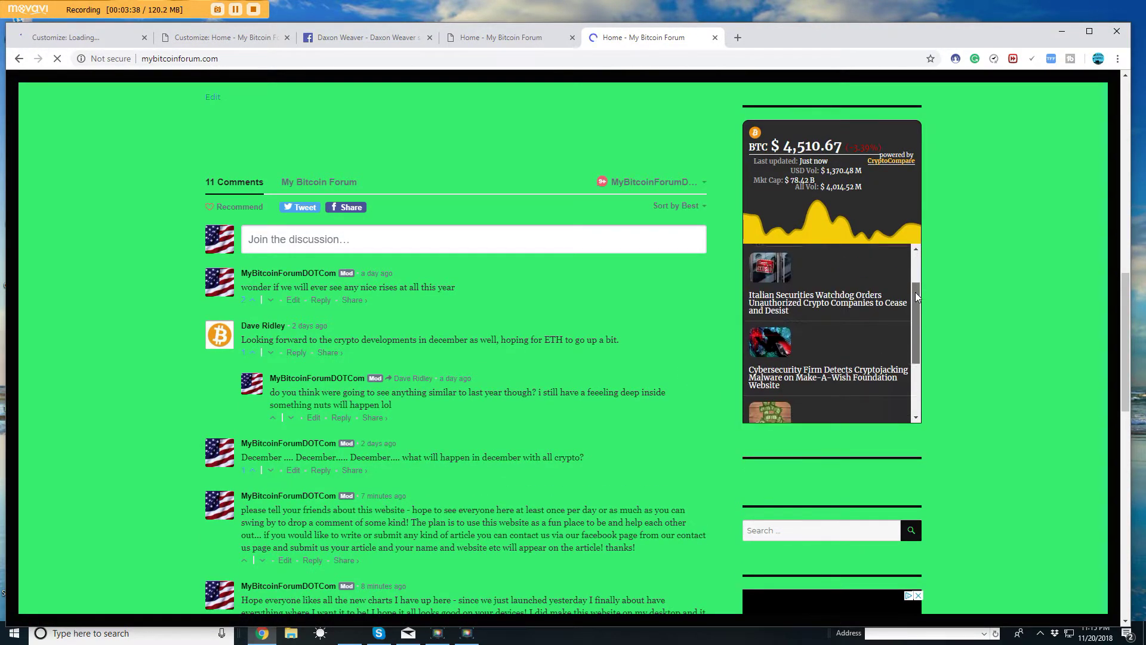
scroll(1019, 307, down, 7)
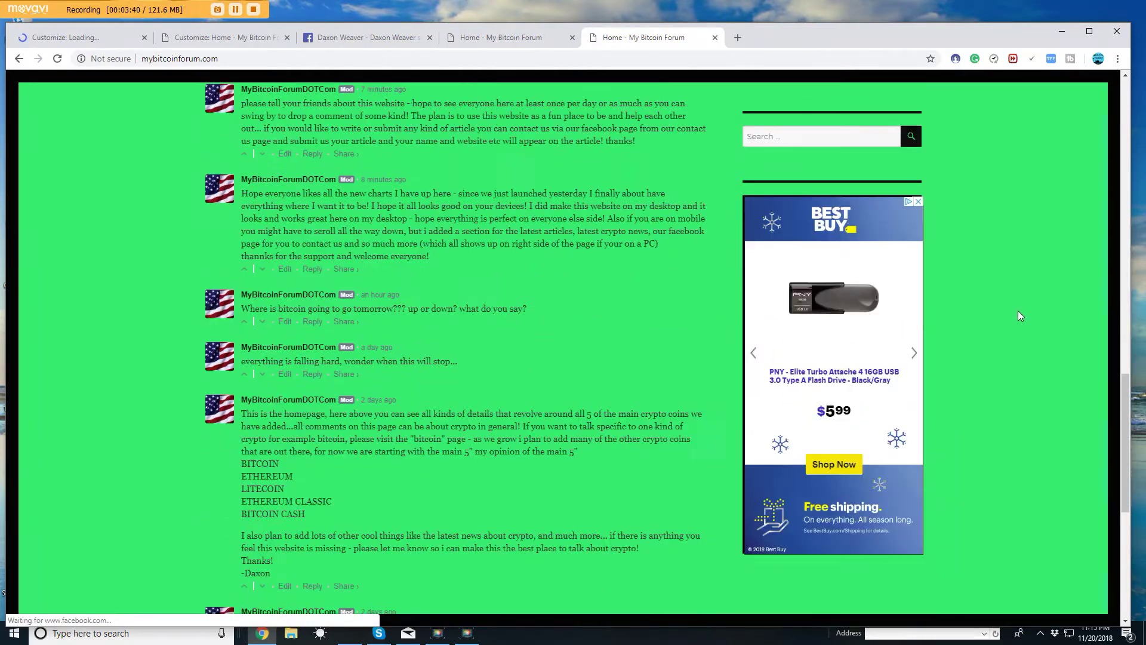
scroll(956, 332, up, 3)
scroll(957, 338, up, 5)
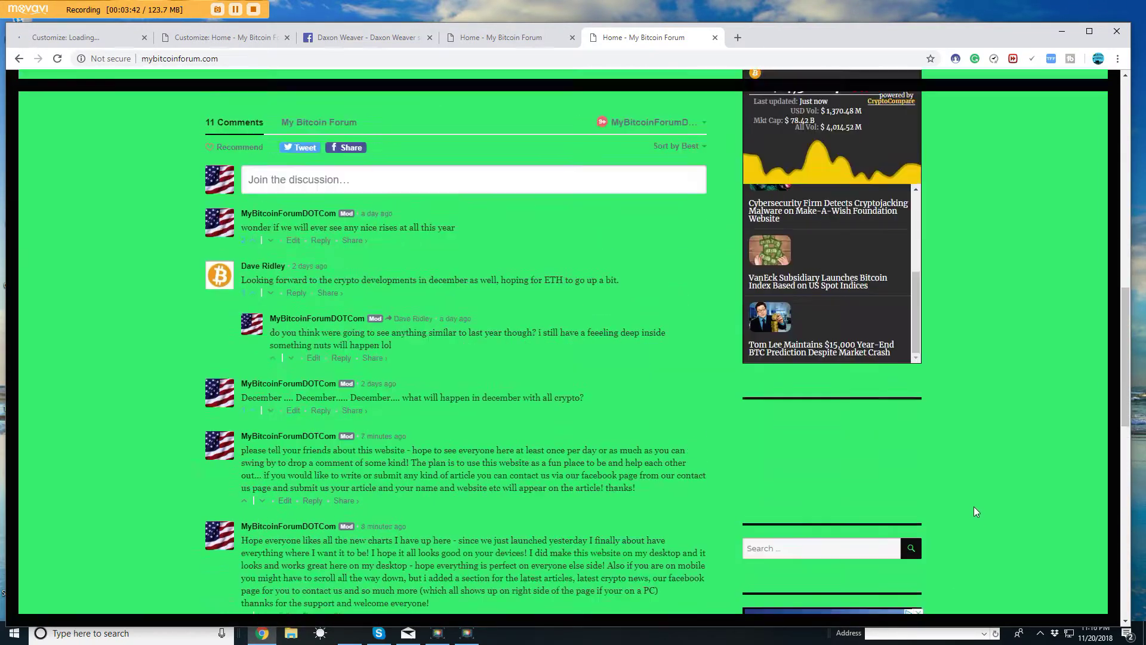
scroll(976, 508, up, 8)
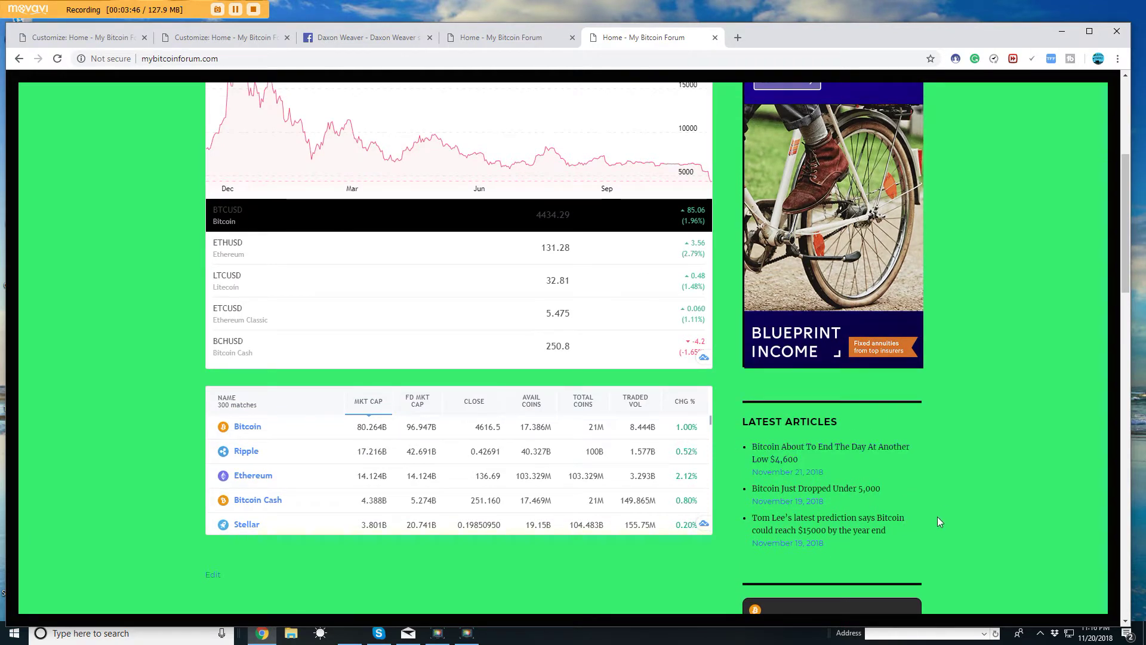
scroll(891, 465, up, 2)
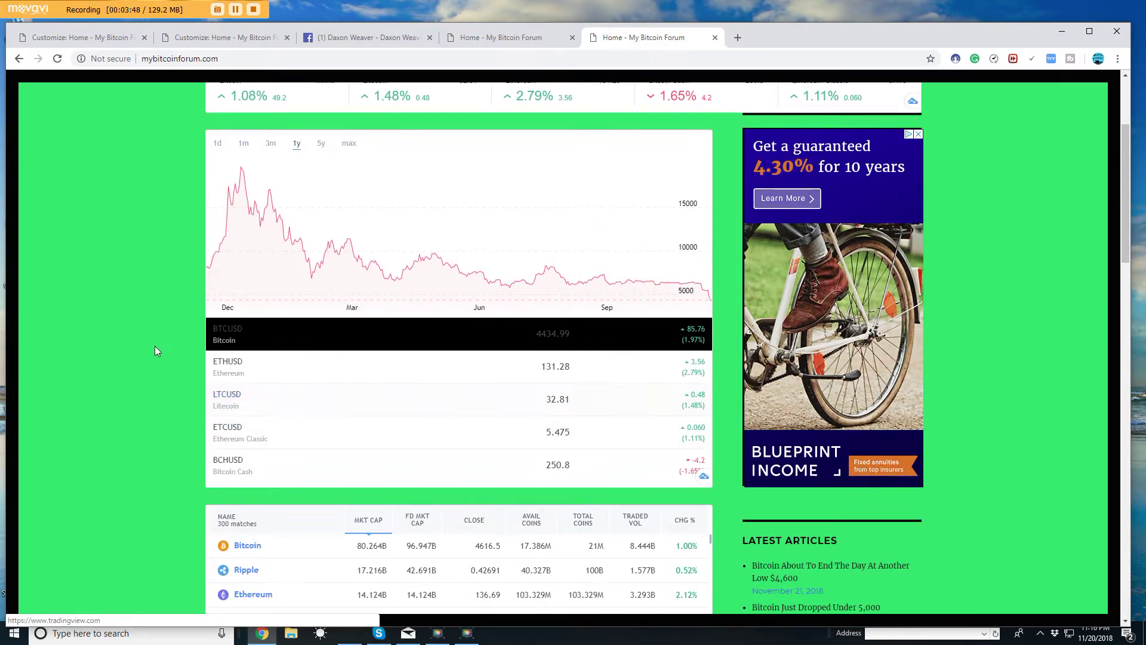
scroll(165, 354, down, 3)
scroll(137, 362, up, 6)
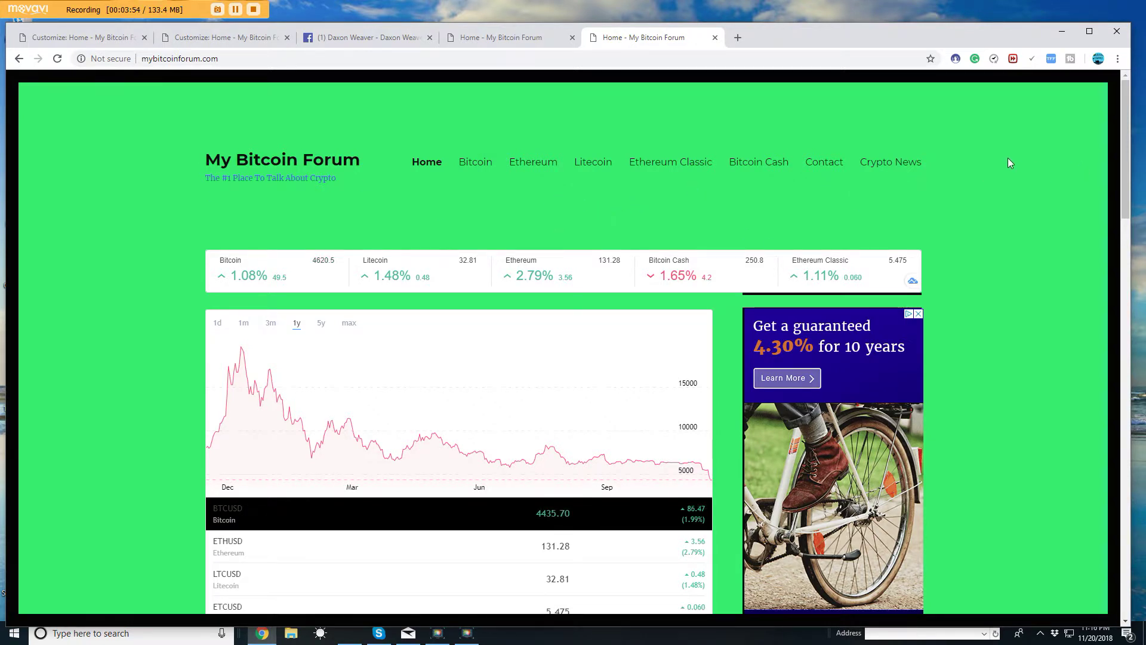
scroll(900, 398, down, 10)
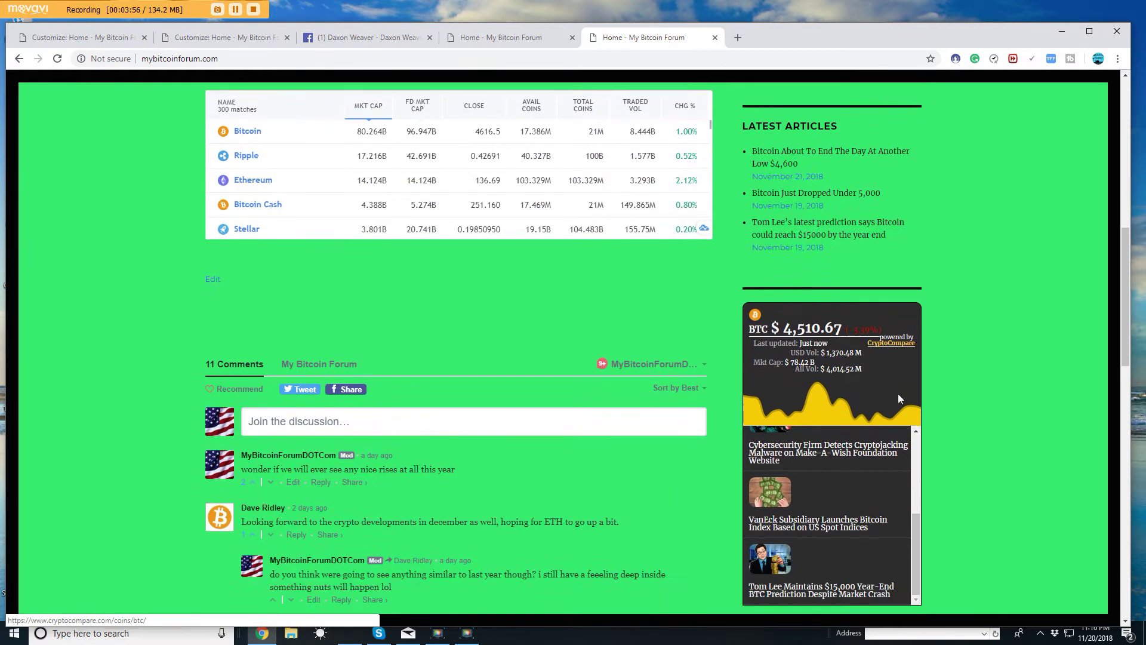
scroll(898, 393, up, 5)
scroll(1032, 325, up, 5)
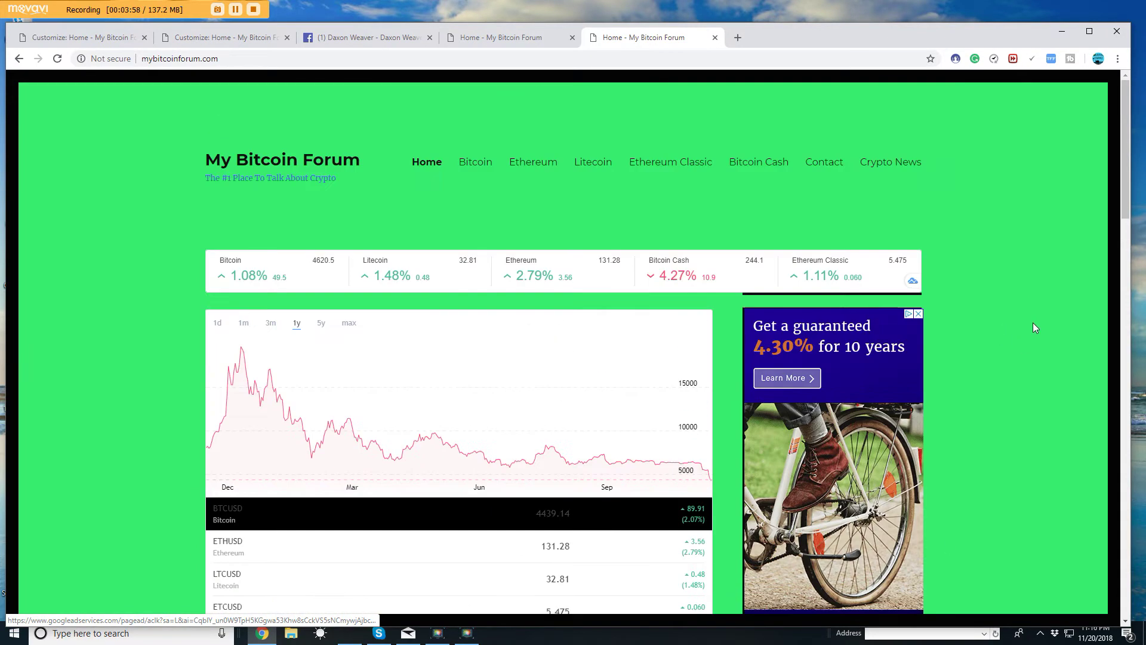